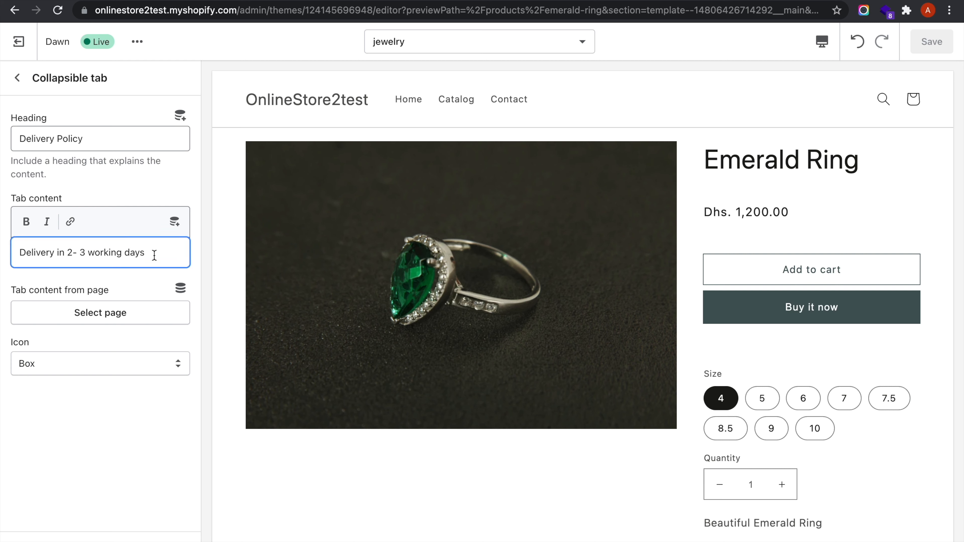
Change the Delivery Policy tab content to "Delivery in 4- 5 working days" and save the template.
click(73, 252)
key(BackSpace)
text(4)
key(Right)
key(Right)
key(Right)
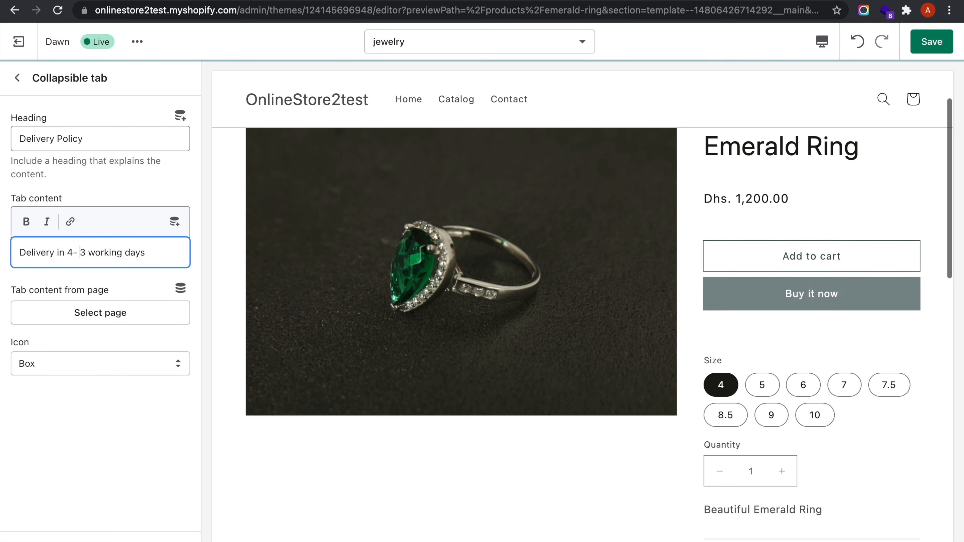
key(BackSpace)
text(5)
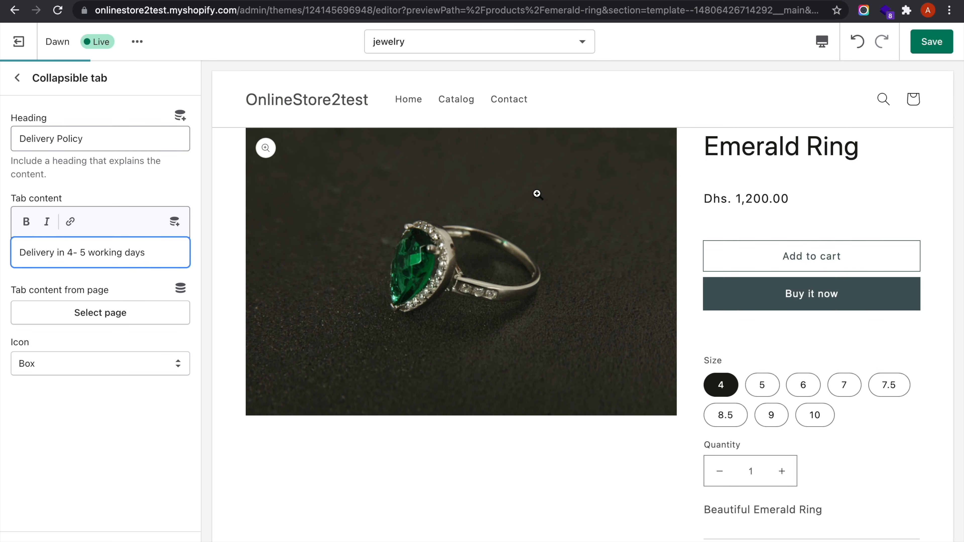
click(920, 41)
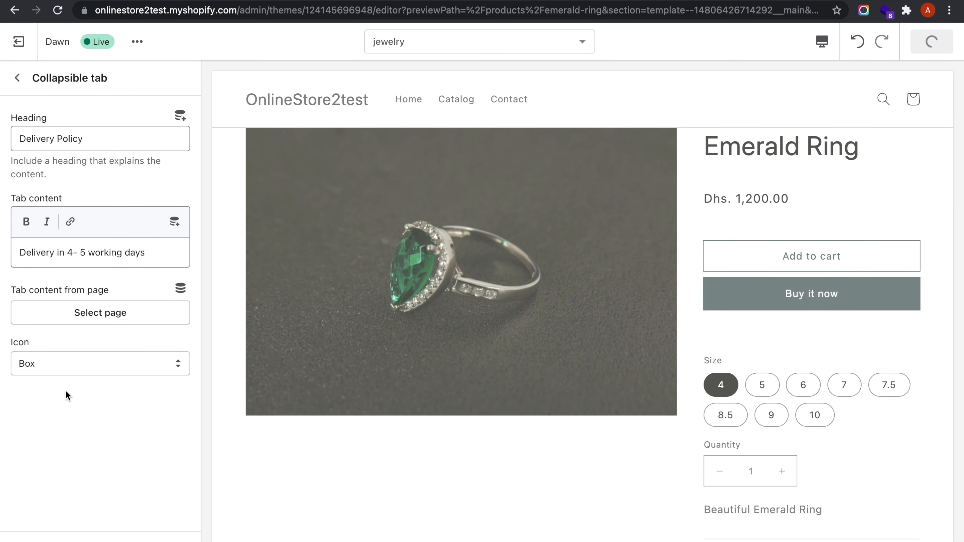
Remove the Image with text section from the jewelry product template.
scroll(620, 509, down, 5)
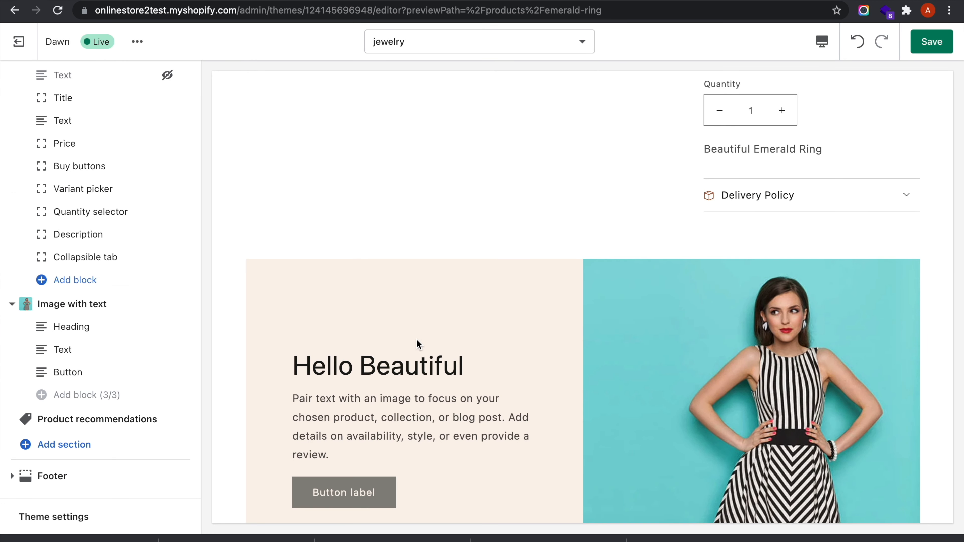
scroll(416, 339, down, 2)
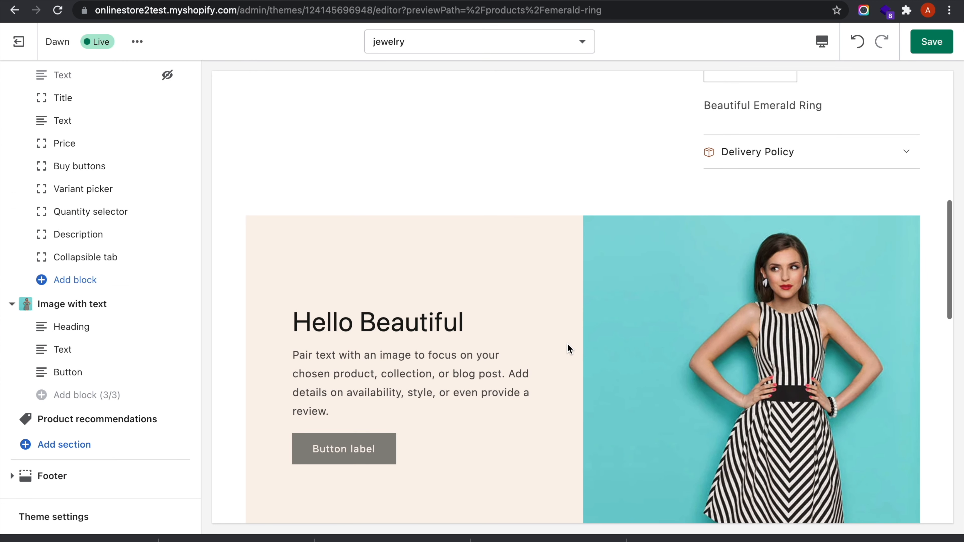
click(113, 300)
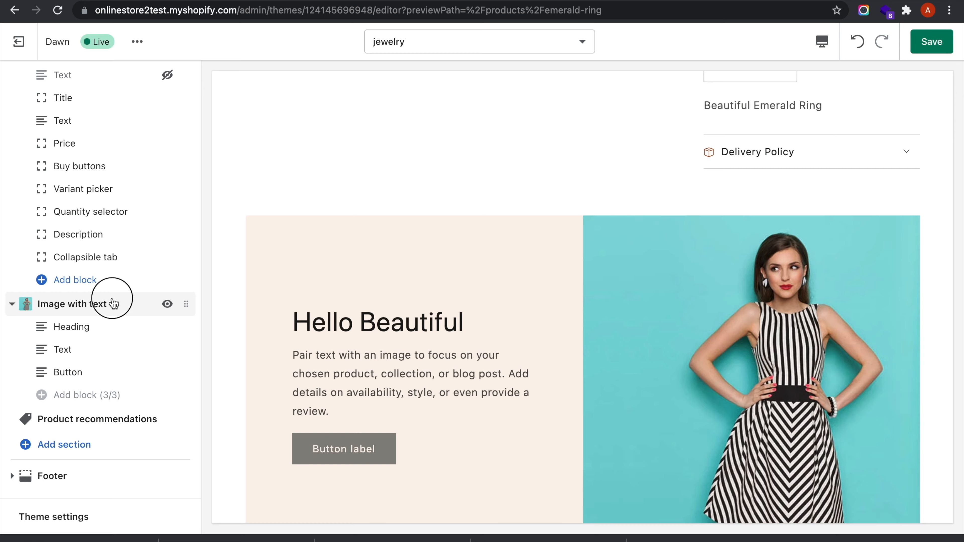
click(81, 517)
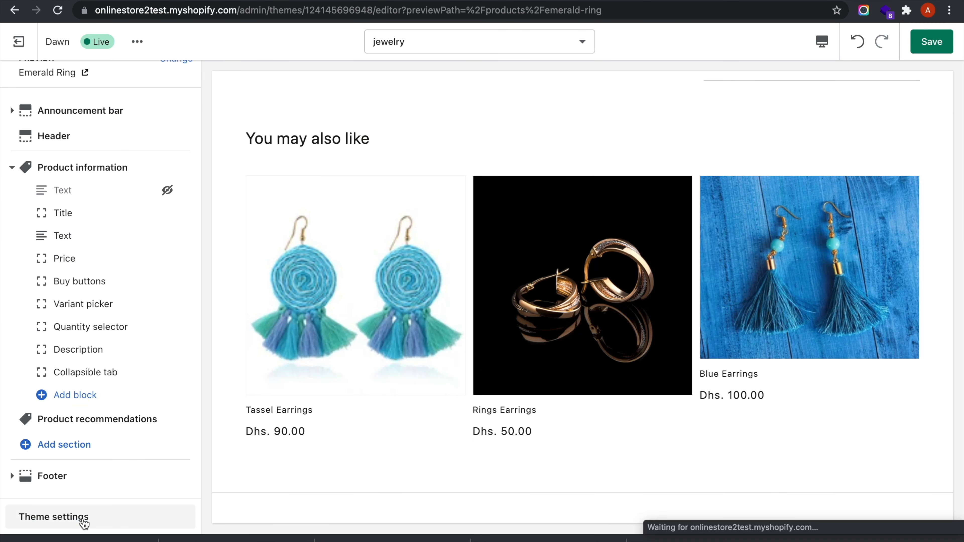
Add an Image banner section with the library's ring photo as its first image, and save the template.
click(106, 442)
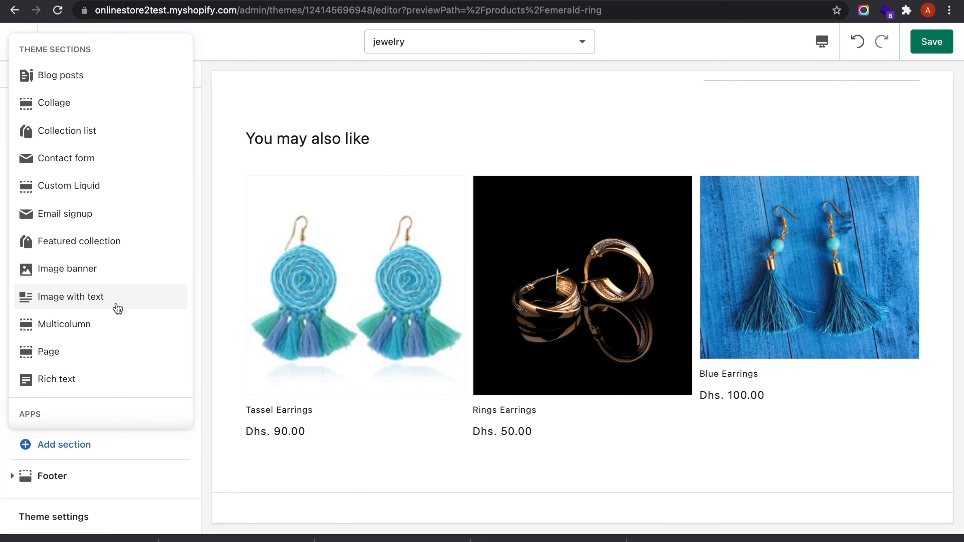
click(115, 273)
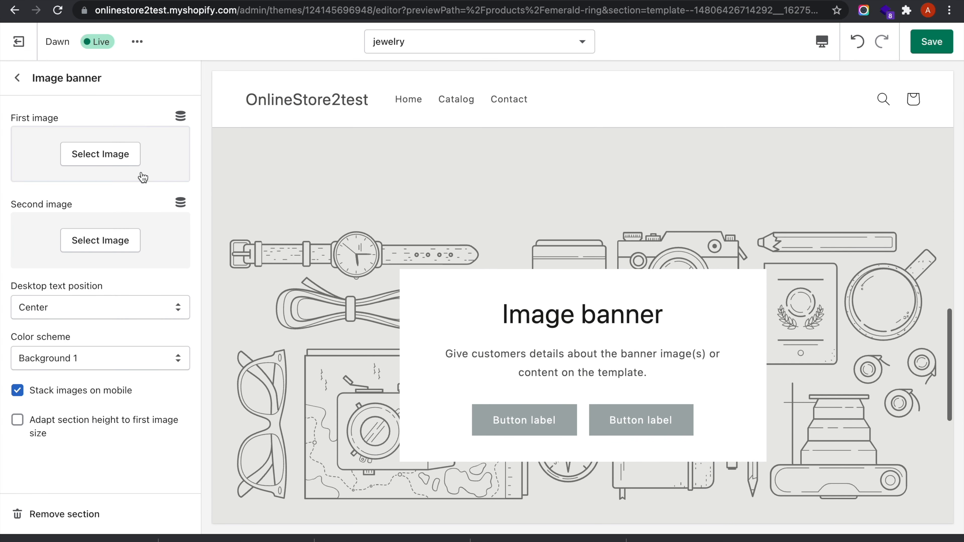
click(124, 159)
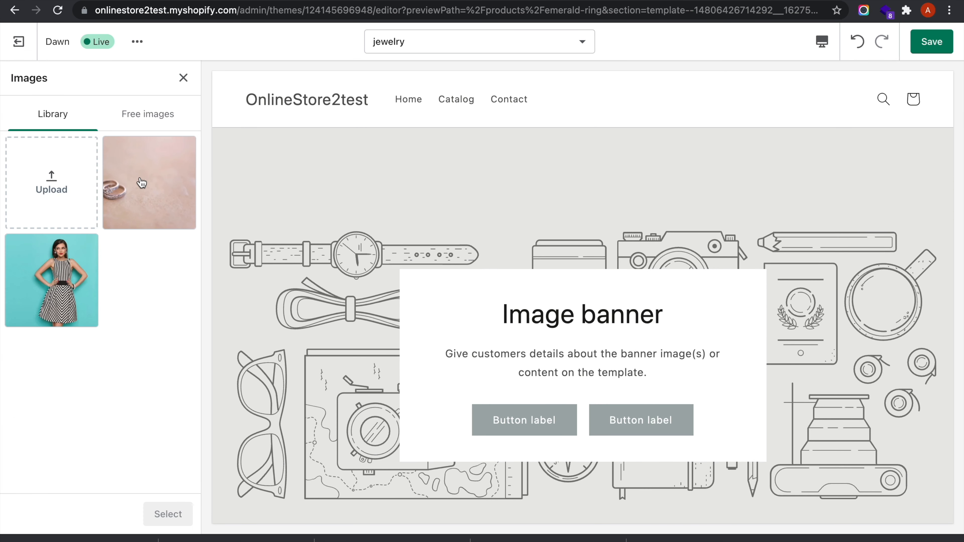
click(144, 194)
click(175, 513)
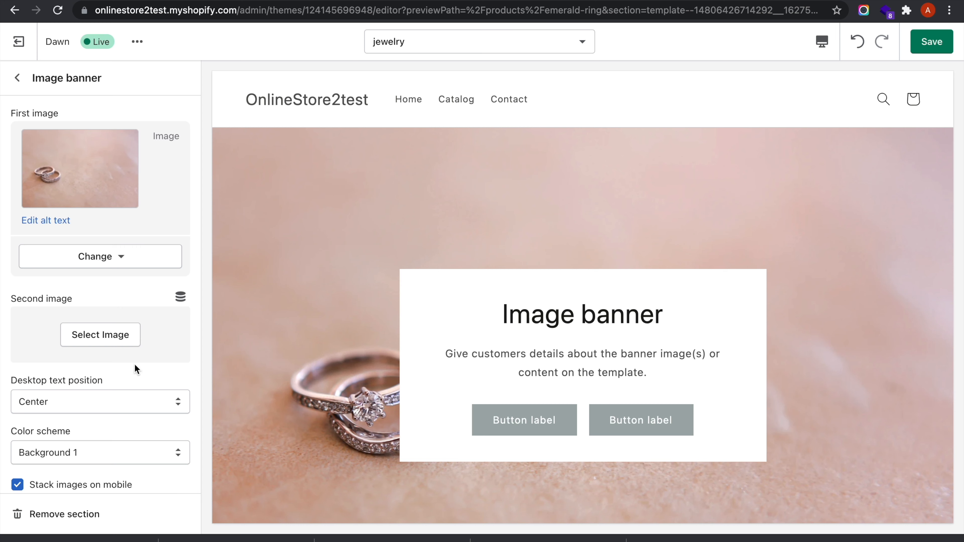
scroll(135, 365, down, 2)
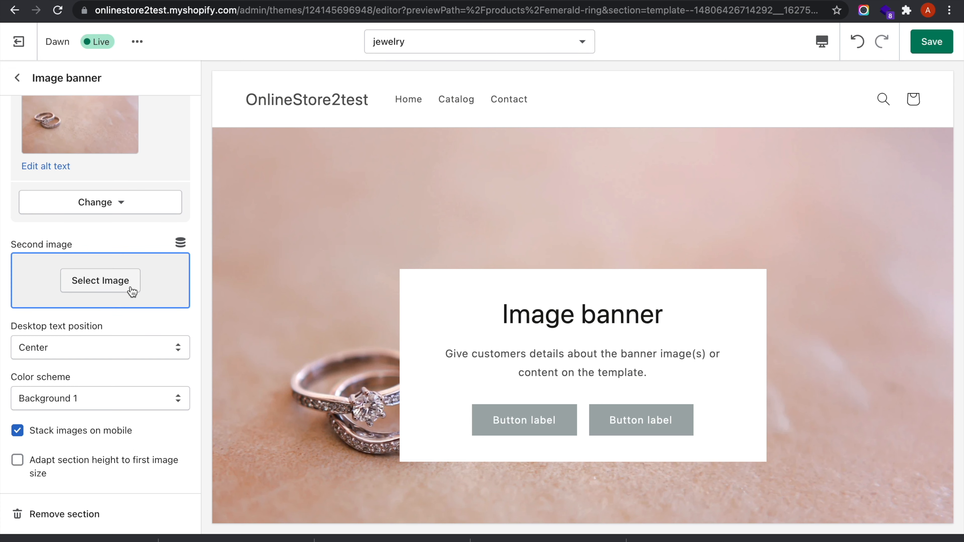
click(931, 42)
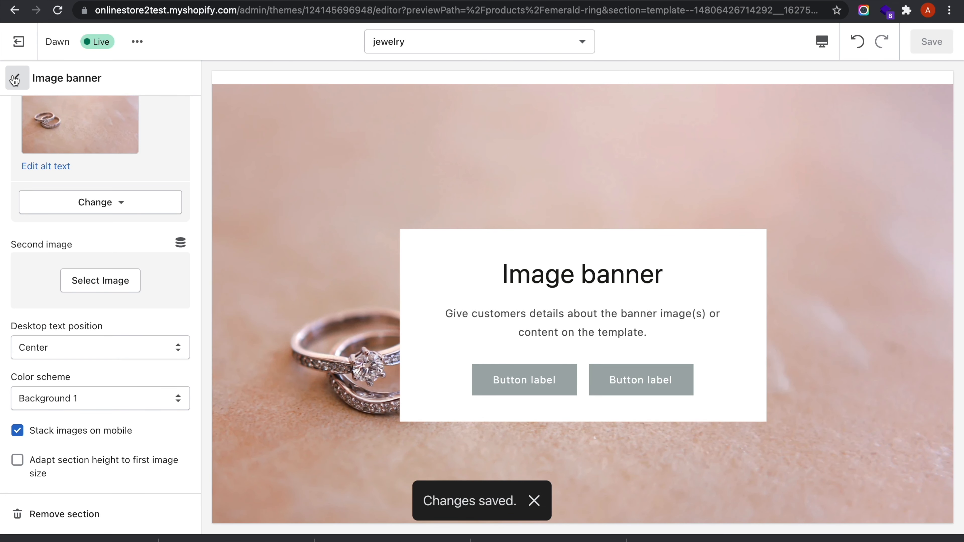
Set the image banner's heading to "Find your Ring Size" and save the change.
click(15, 79)
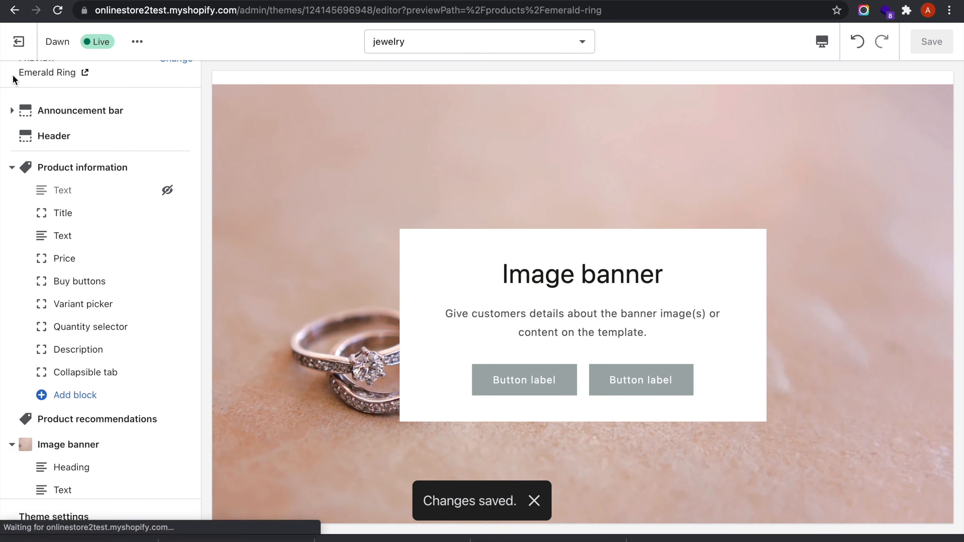
scroll(106, 361, down, 2)
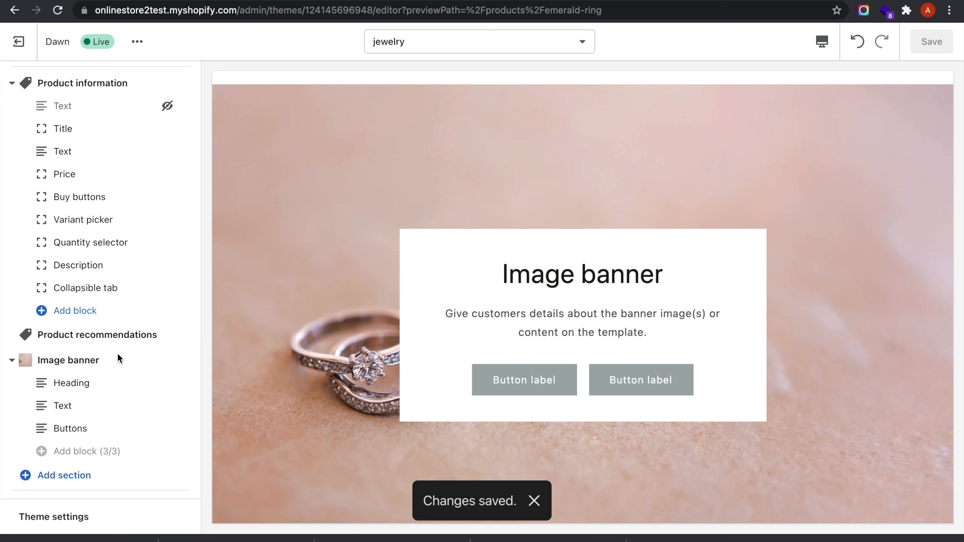
click(65, 381)
triple_click(118, 133)
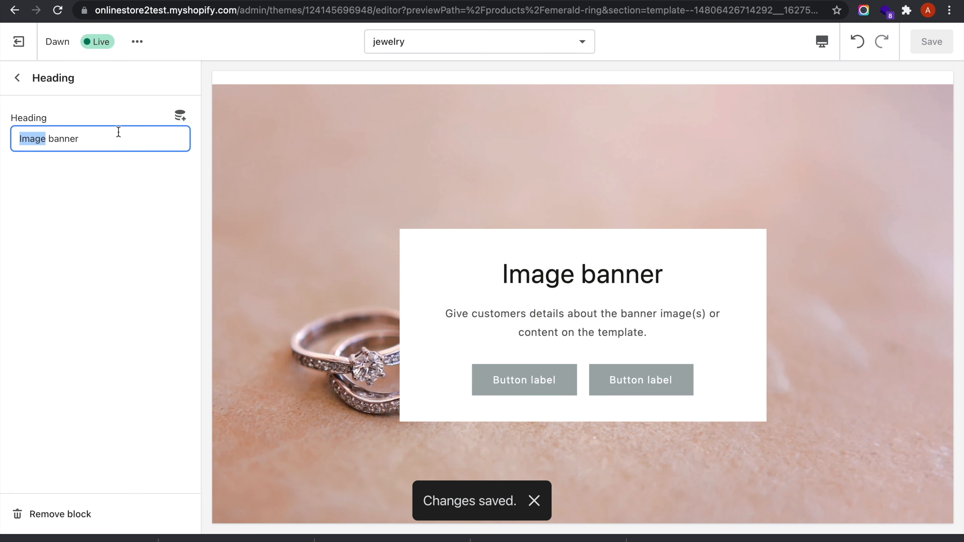
key(BackSpace)
text(Find you)
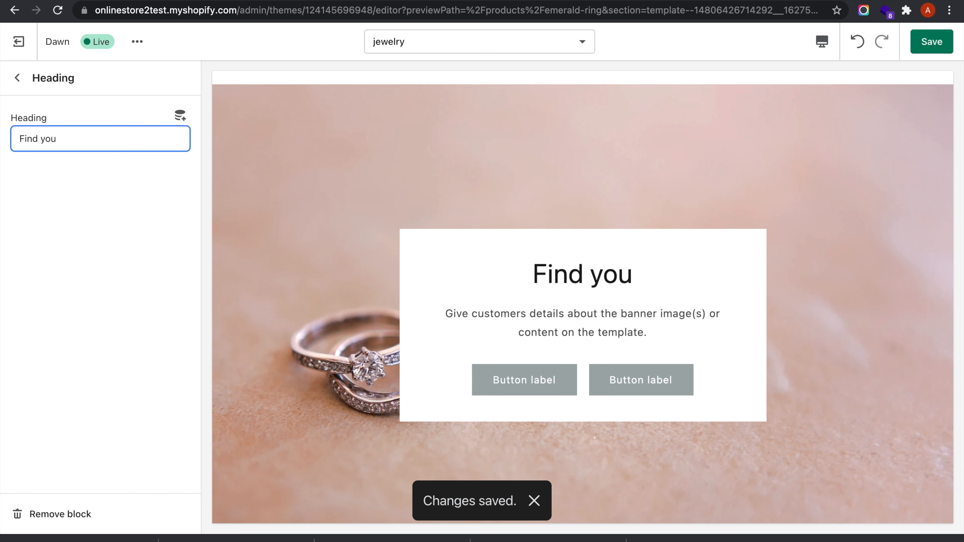
text(r Ring Size)
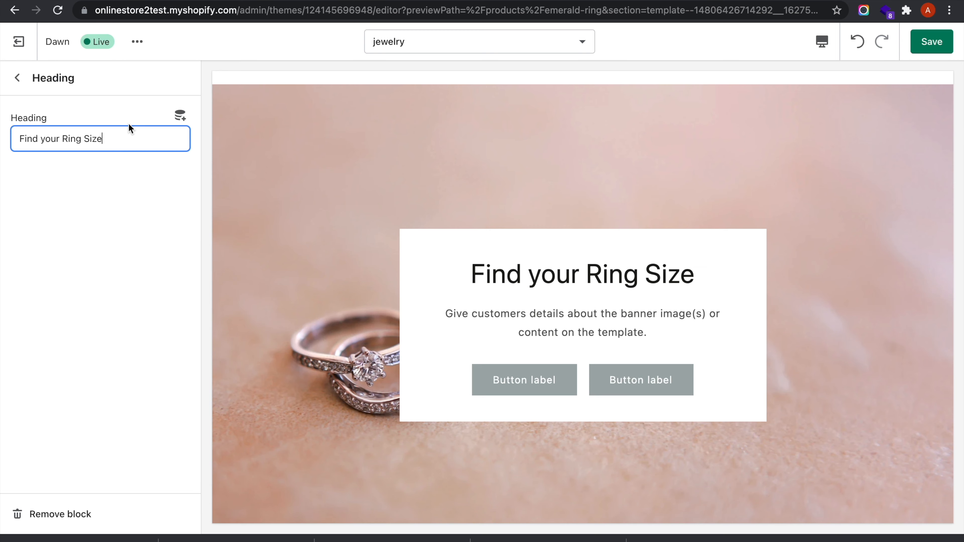
click(932, 41)
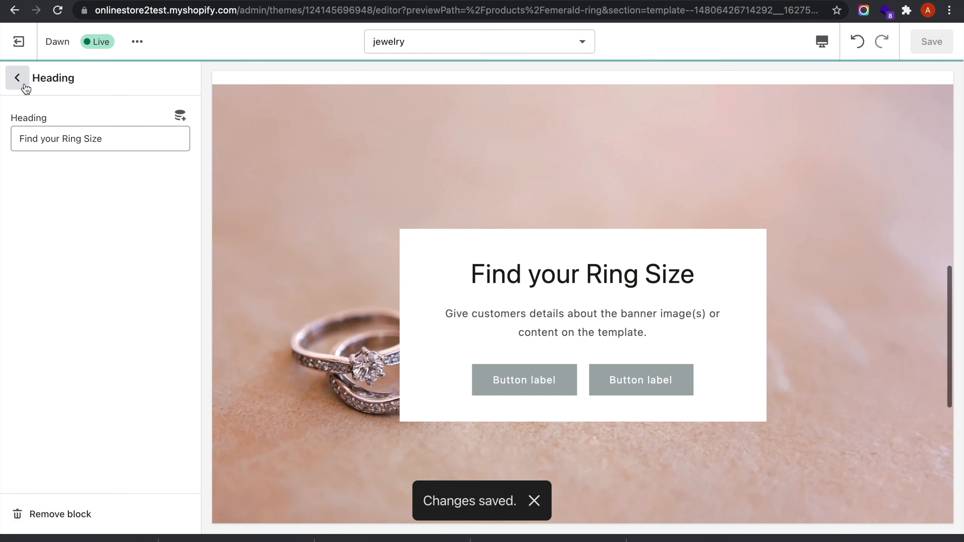
Hide the Text block of the image banner.
click(24, 87)
scroll(101, 389, down, 2)
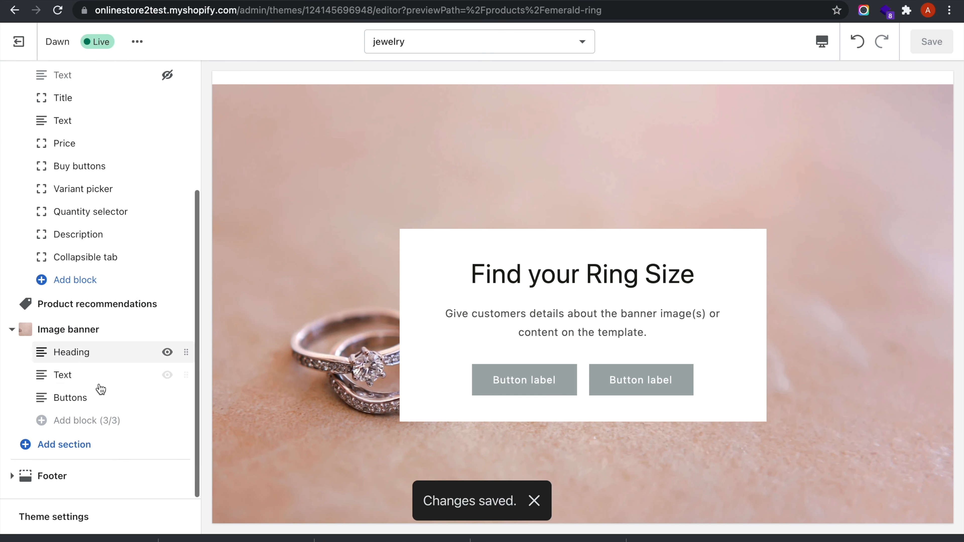
click(167, 376)
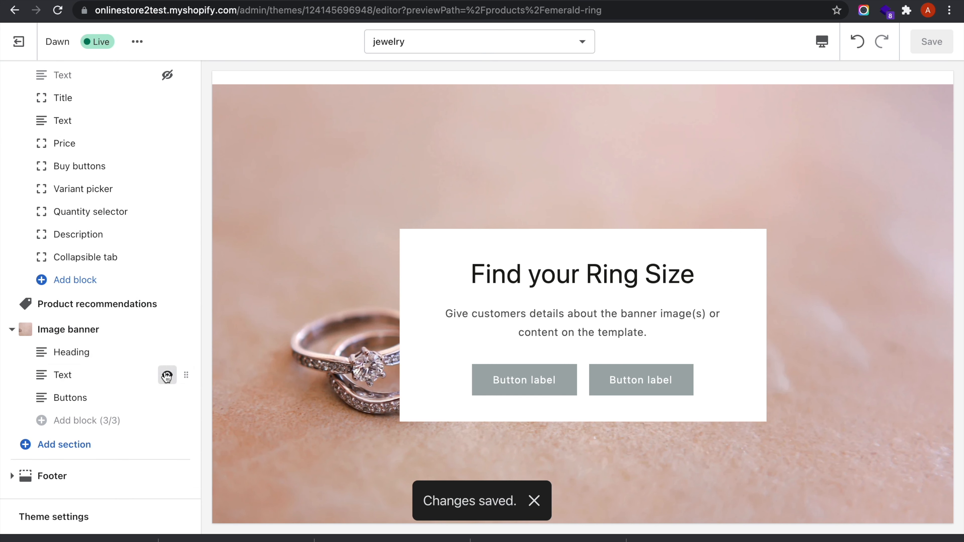
Clear the image banner's second button label and set the first button label to "Read More".
click(107, 405)
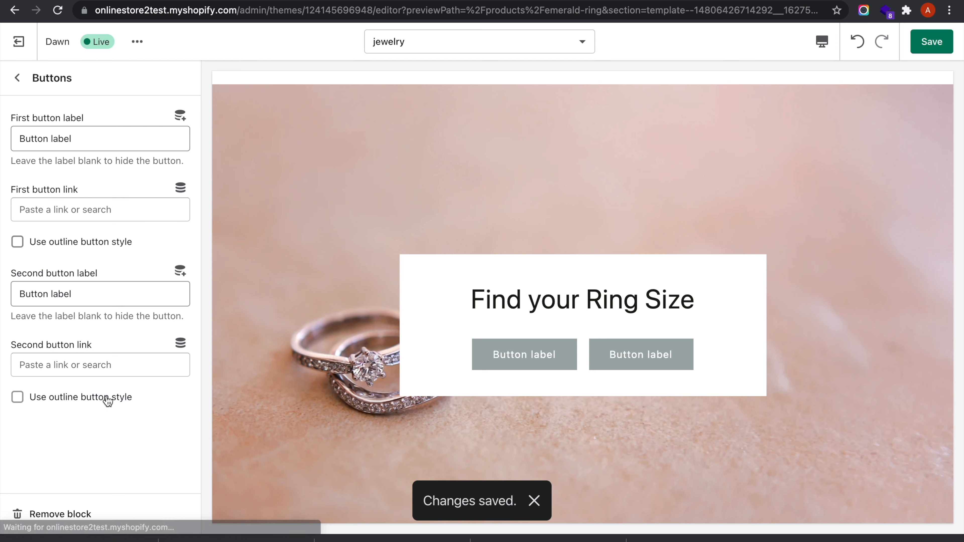
click(109, 295)
key(ctrl+a)
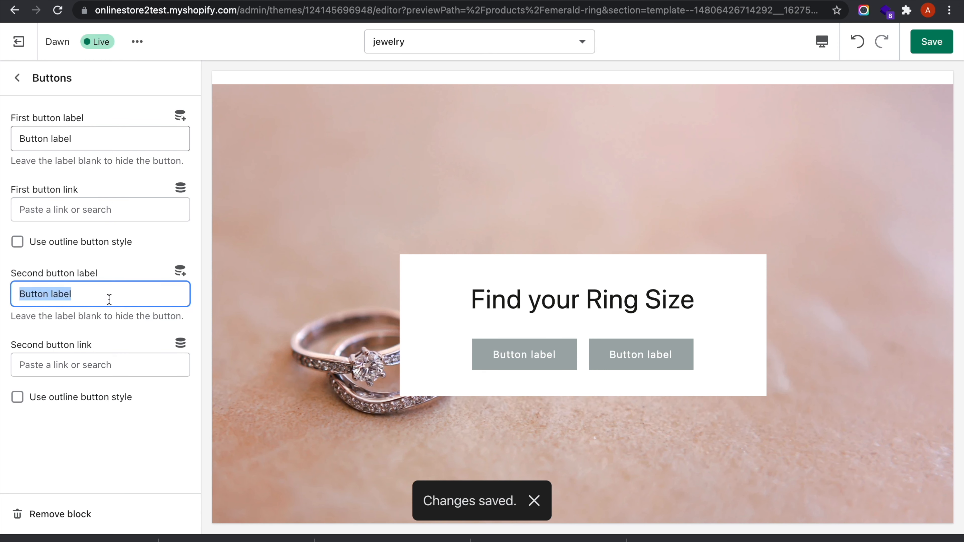
key(BackSpace)
click(124, 131)
key(ctrl+a)
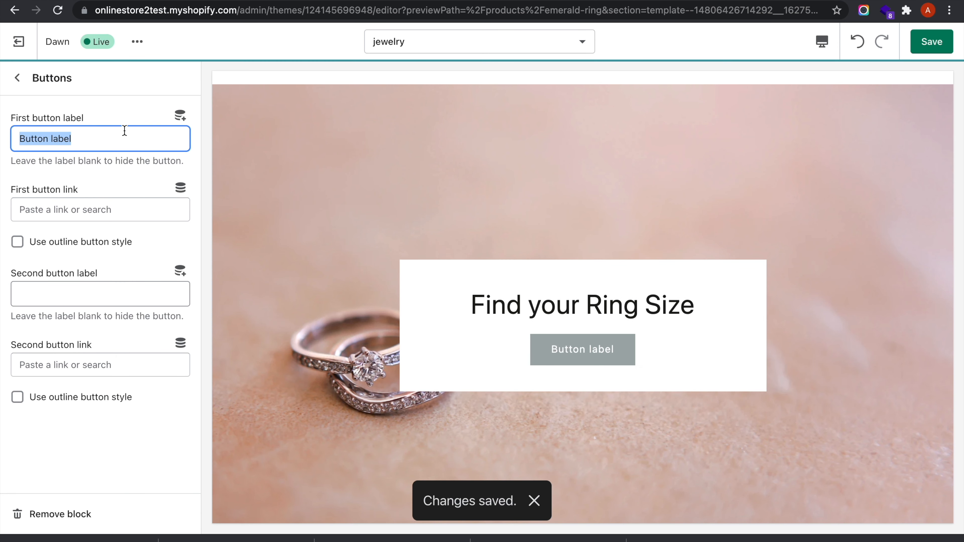
key(BackSpace)
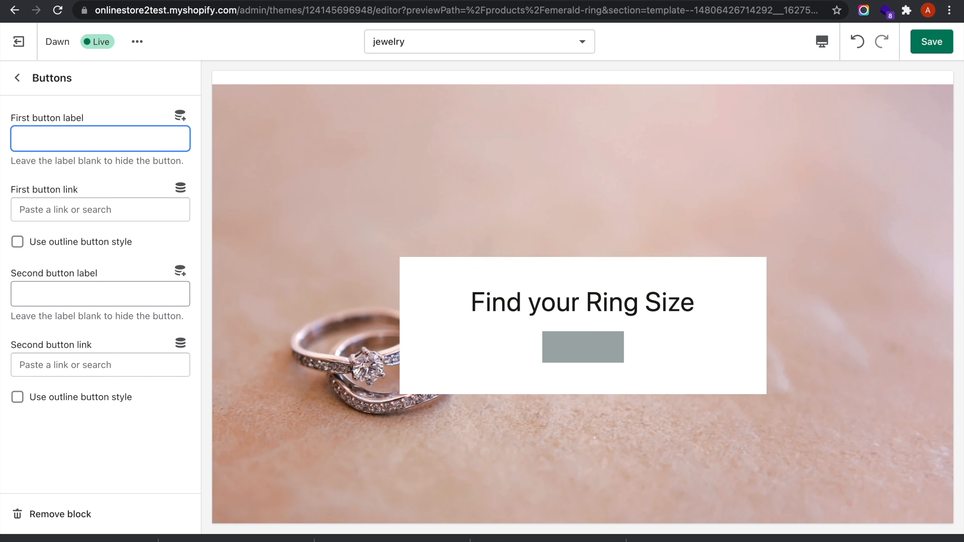
text(Read More)
Link the banner's first button to the Find Your Ring Size page.
click(122, 211)
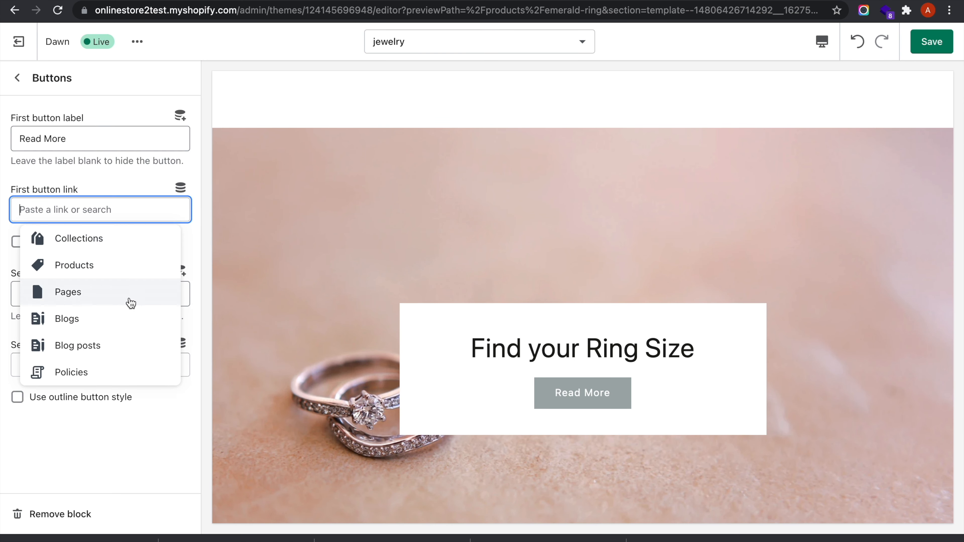
click(130, 302)
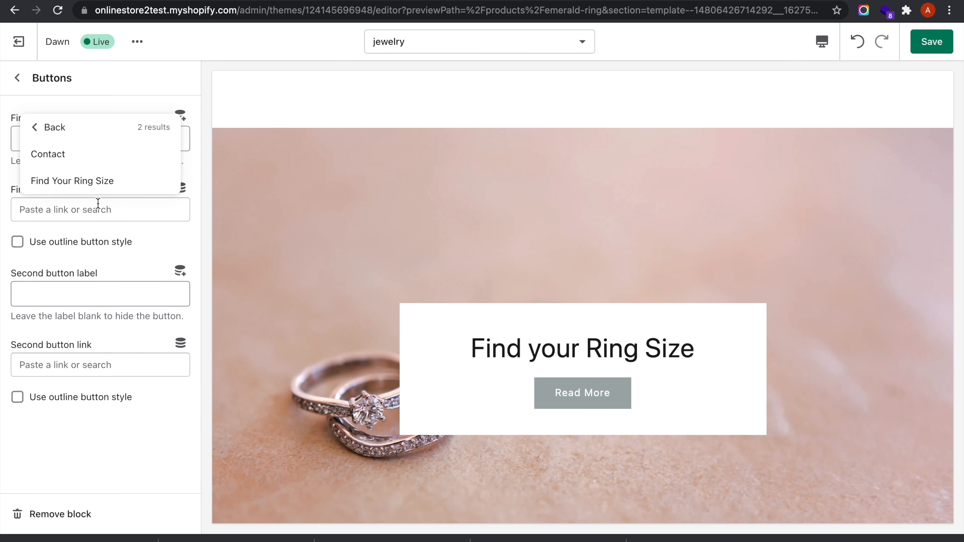
click(101, 185)
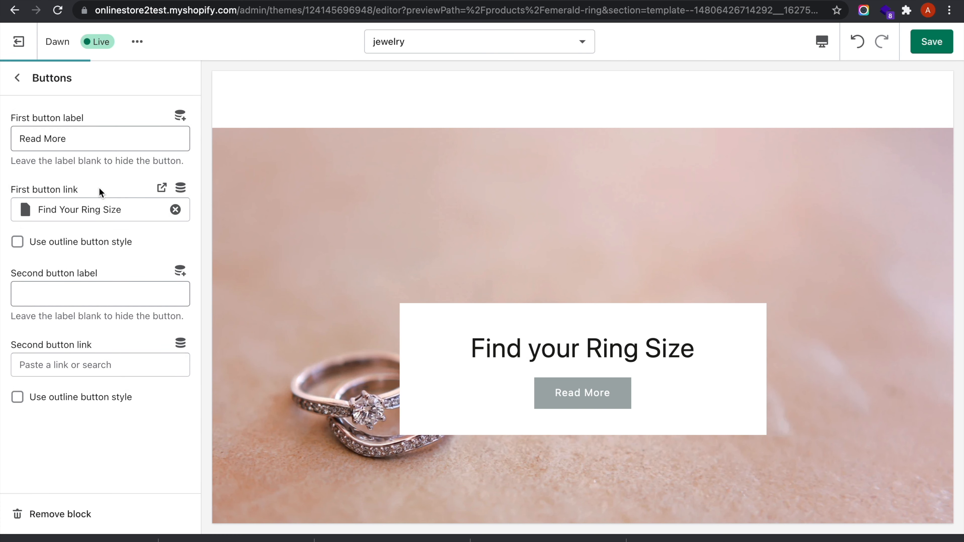
Return to the section list and hide the Product recommendations section.
scroll(620, 351, up, 15)
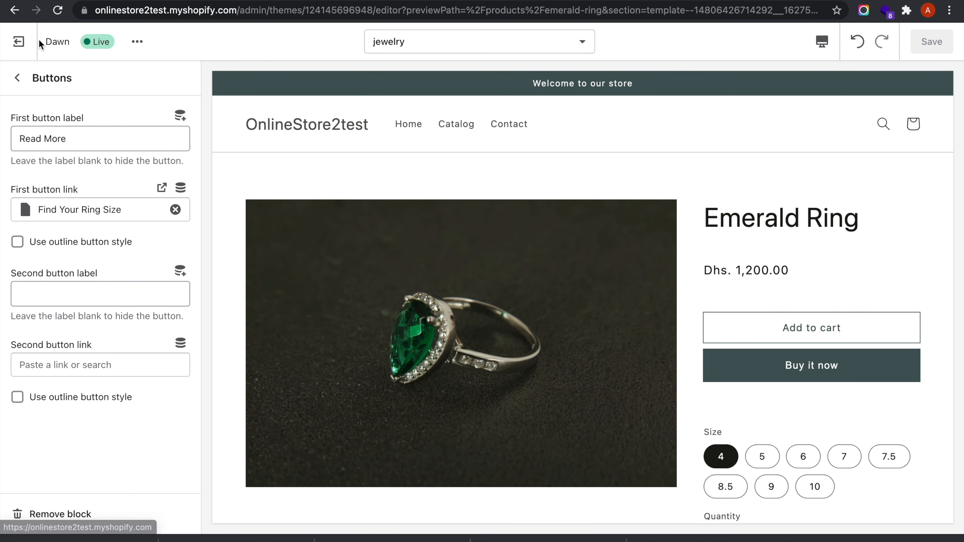
click(17, 77)
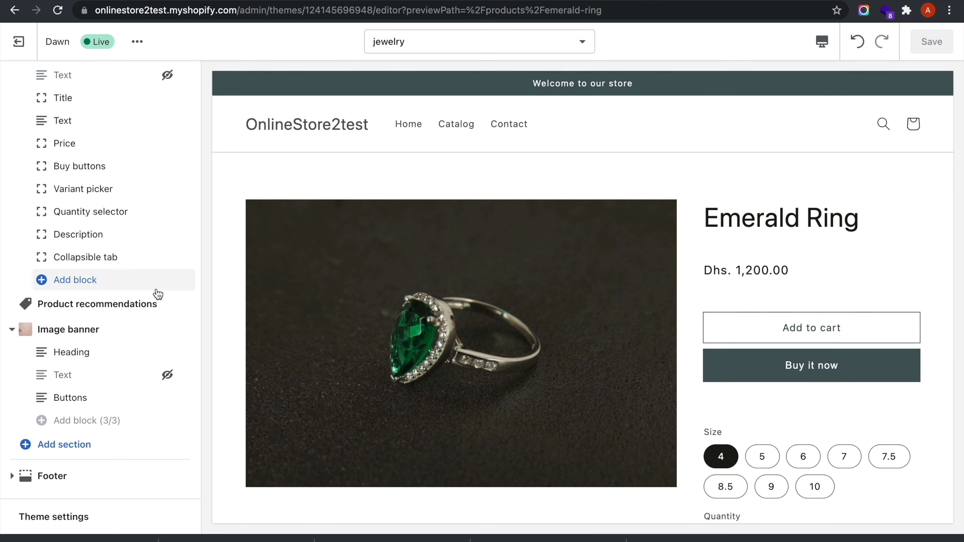
scroll(417, 415, down, 8)
scroll(417, 415, down, 3)
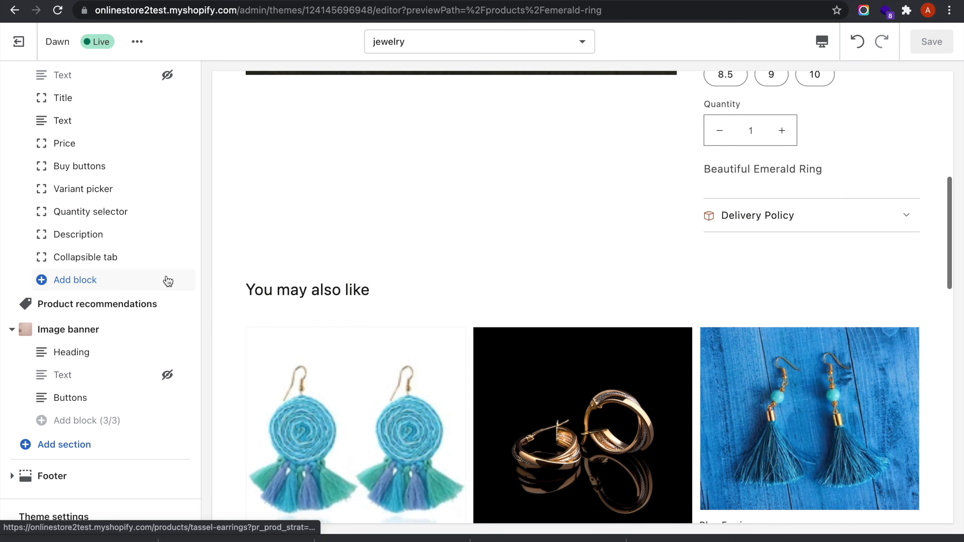
click(168, 305)
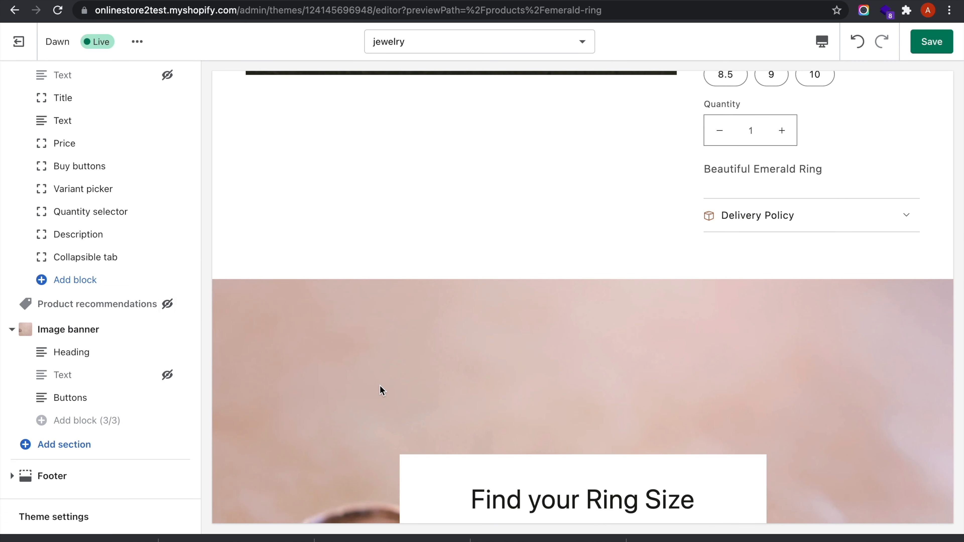
Add a Featured collection section below the image banner.
scroll(380, 386, down, 5)
scroll(379, 385, down, 5)
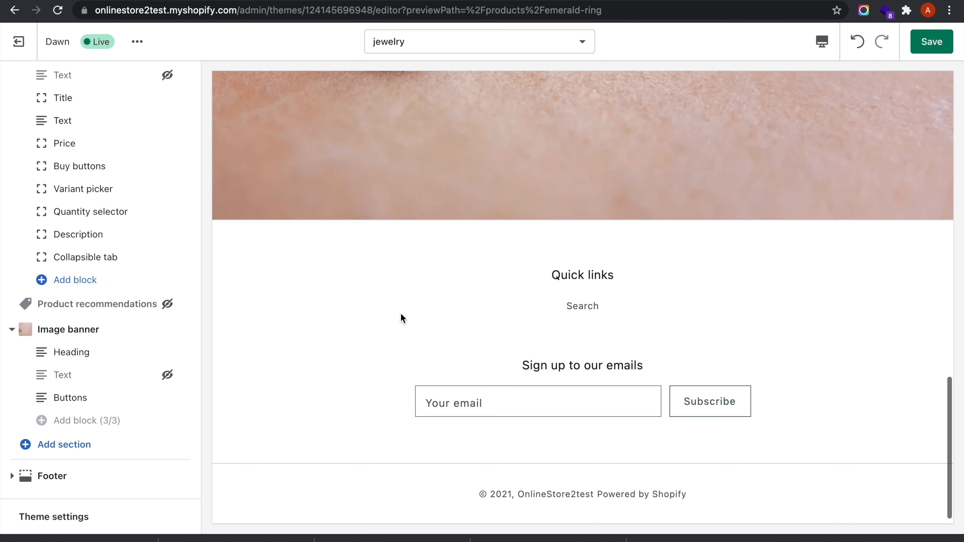
click(116, 452)
click(131, 245)
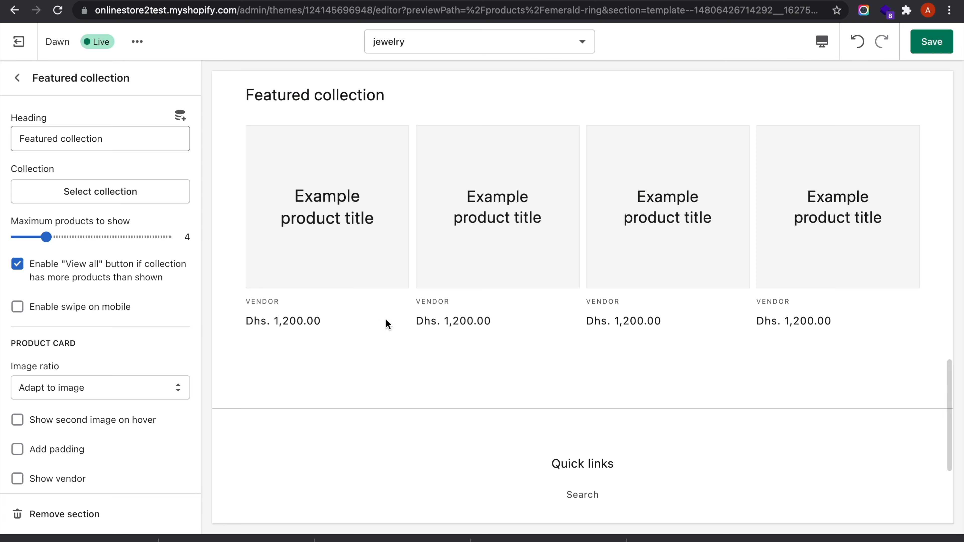
scroll(440, 150, up, 5)
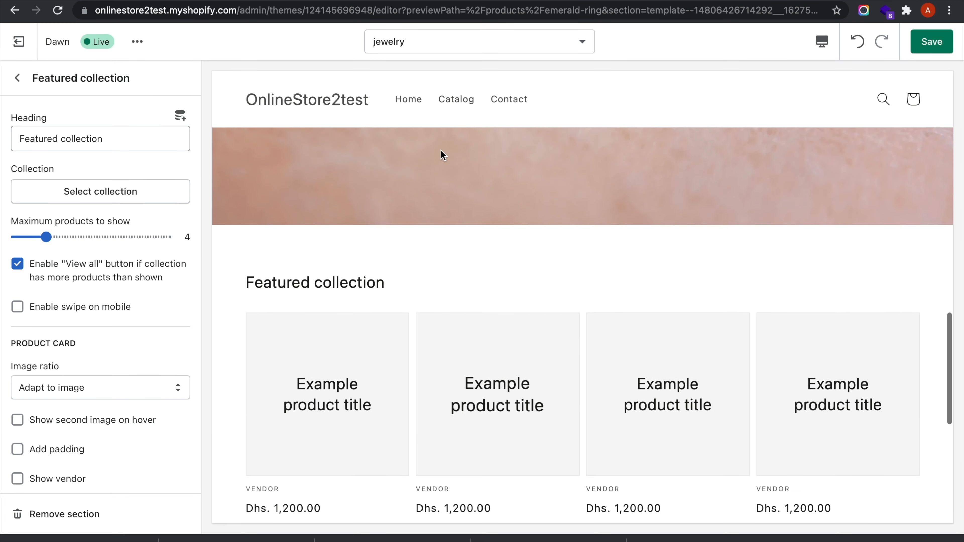
Set the Featured collection section's heading to "You may also like".
scroll(441, 150, up, 15)
scroll(471, 218, up, 1)
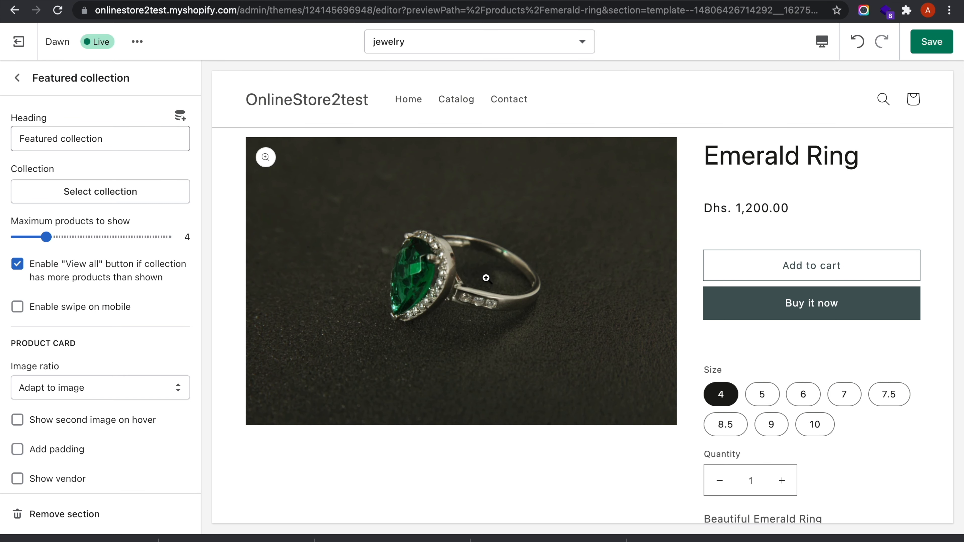
scroll(476, 278, down, 20)
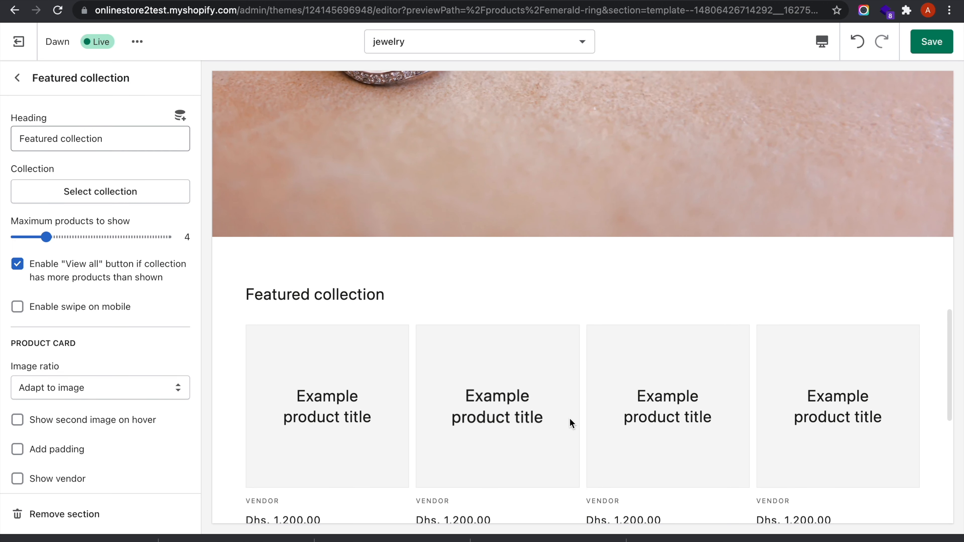
click(145, 128)
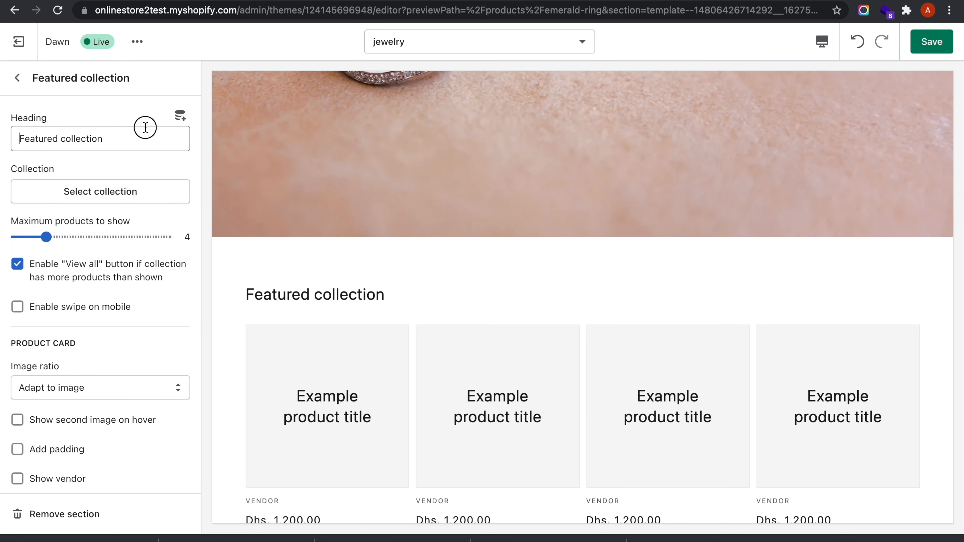
triple_click(31, 141)
key(BackSpace)
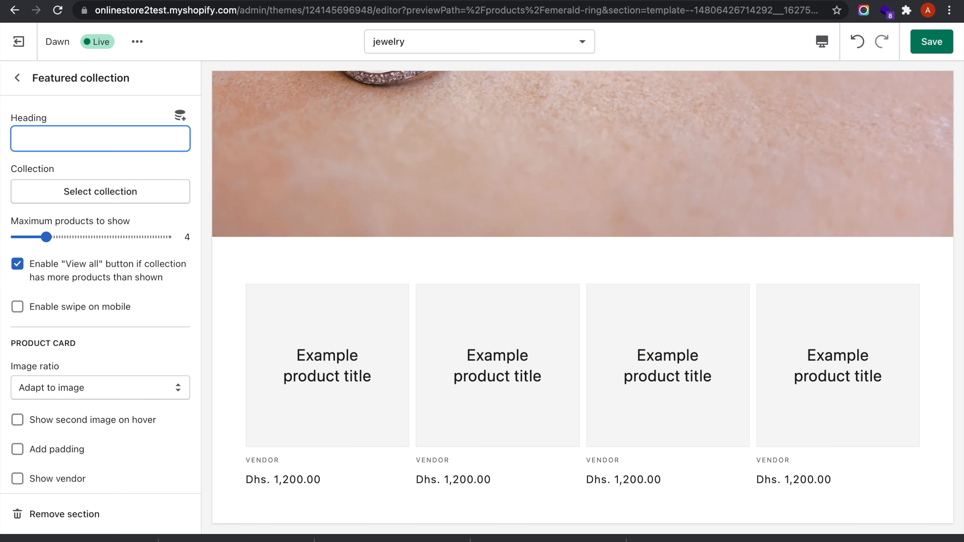
text(You )
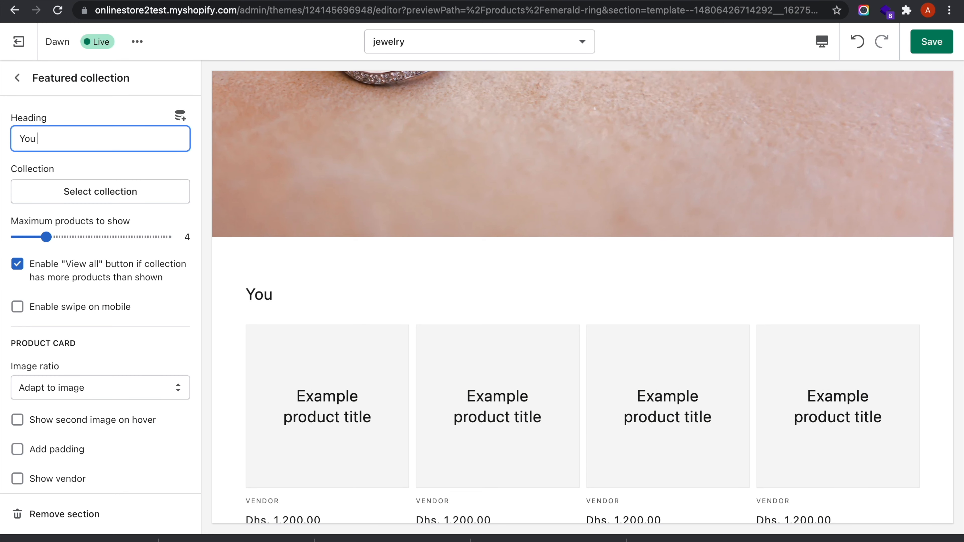
text(may also like)
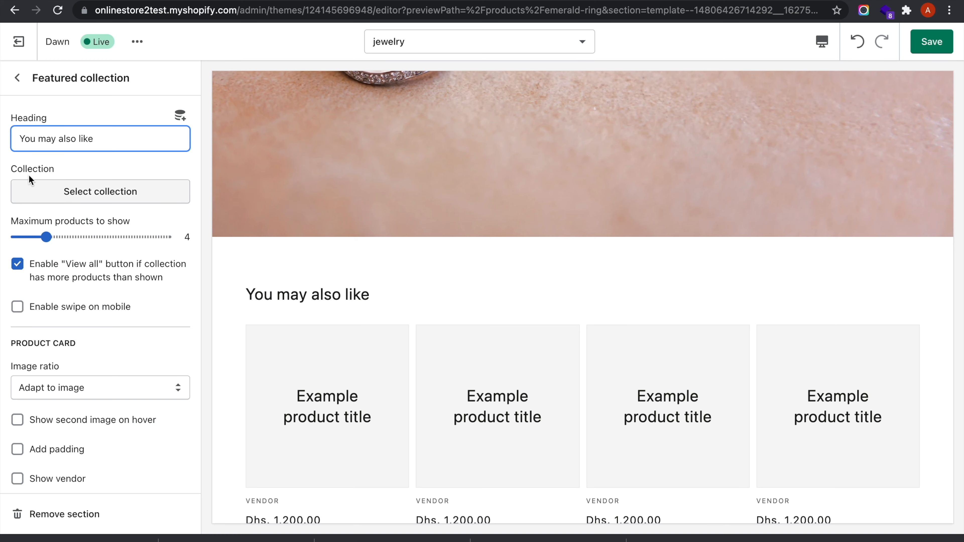
Assign the Earrings collection to the Featured collection section.
click(45, 190)
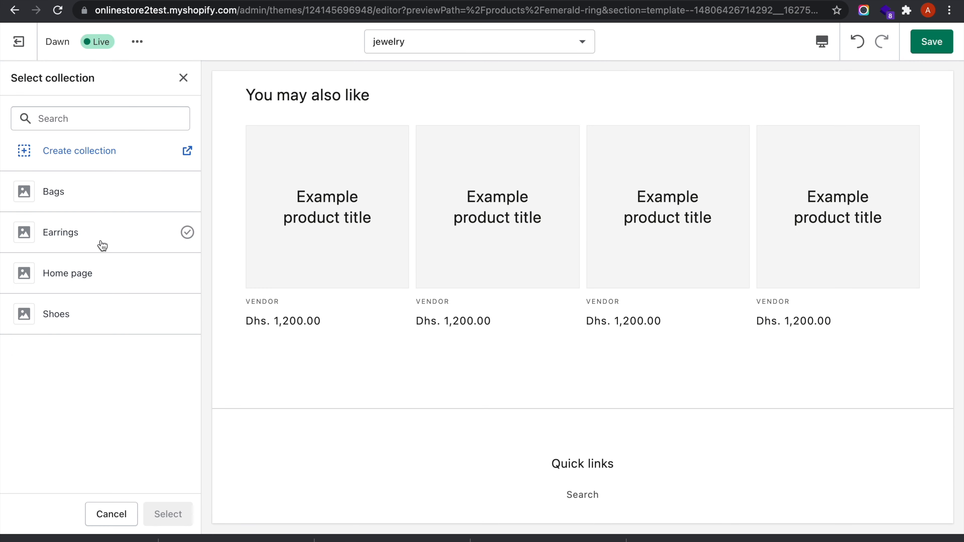
click(119, 233)
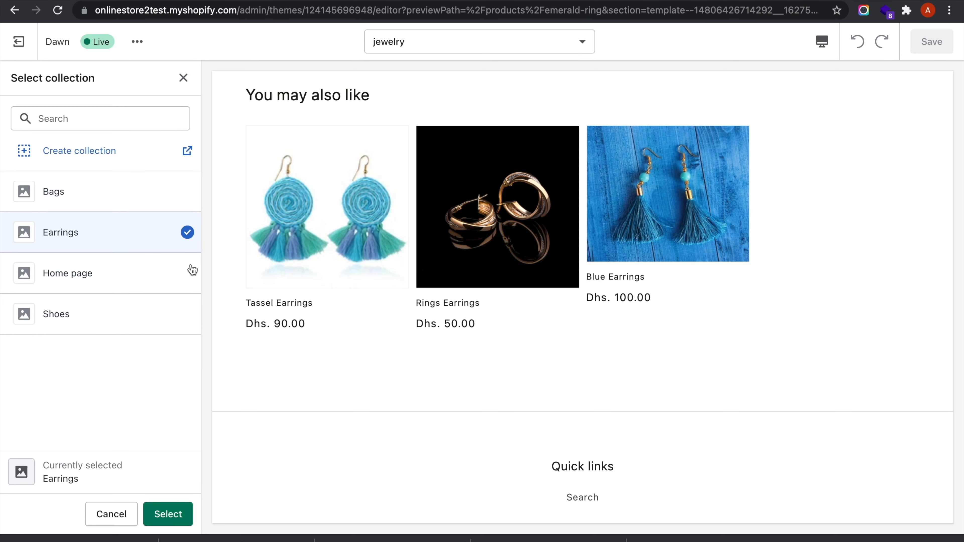
click(163, 513)
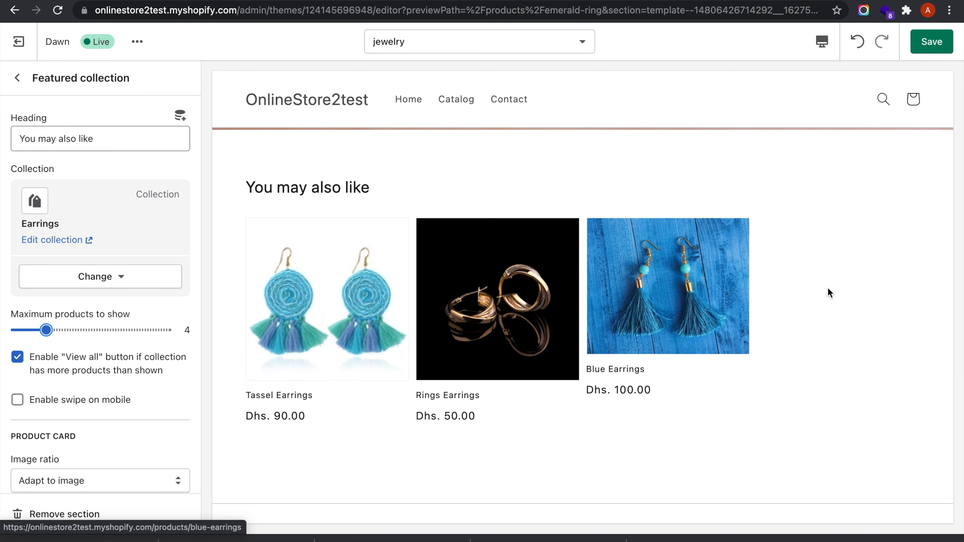
Enable swipe on mobile for the Featured collection section.
scroll(98, 378, down, 2)
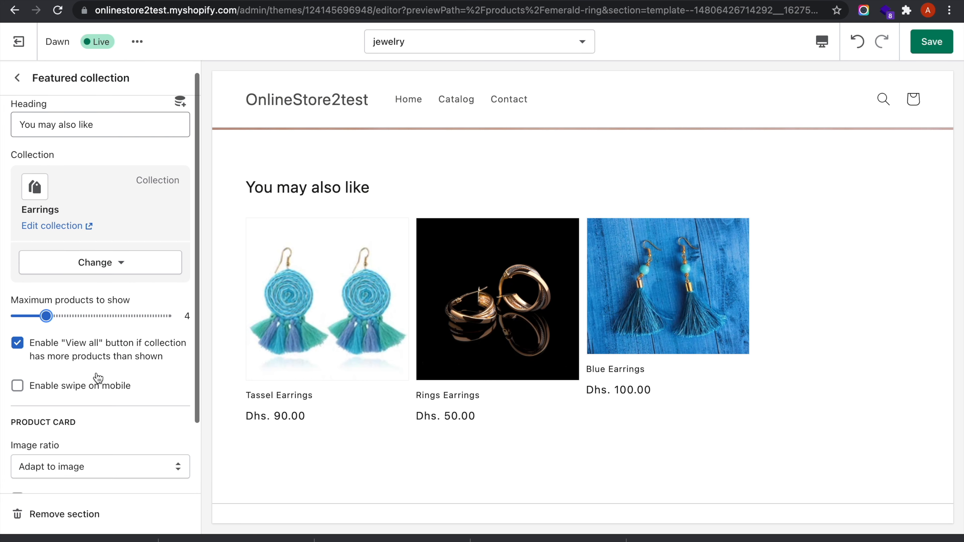
scroll(96, 371, down, 3)
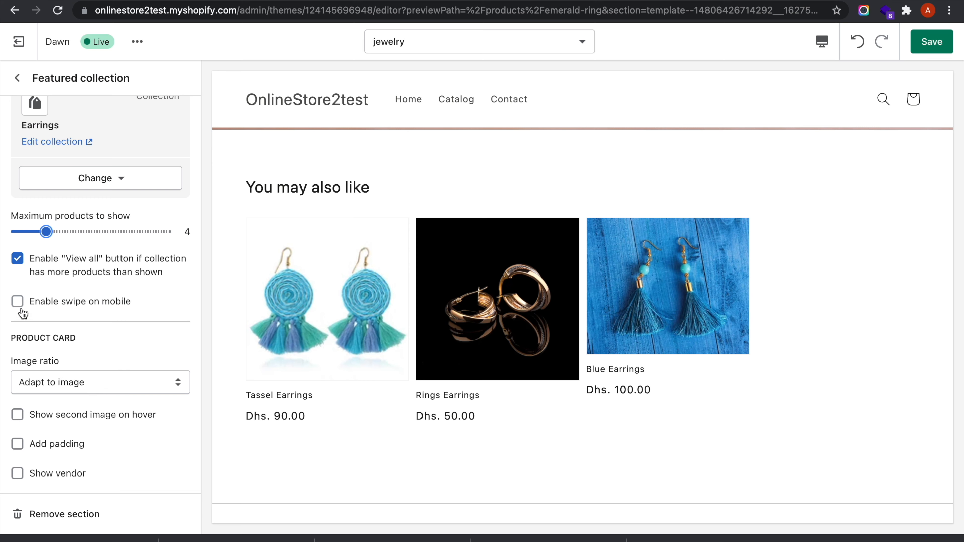
click(17, 302)
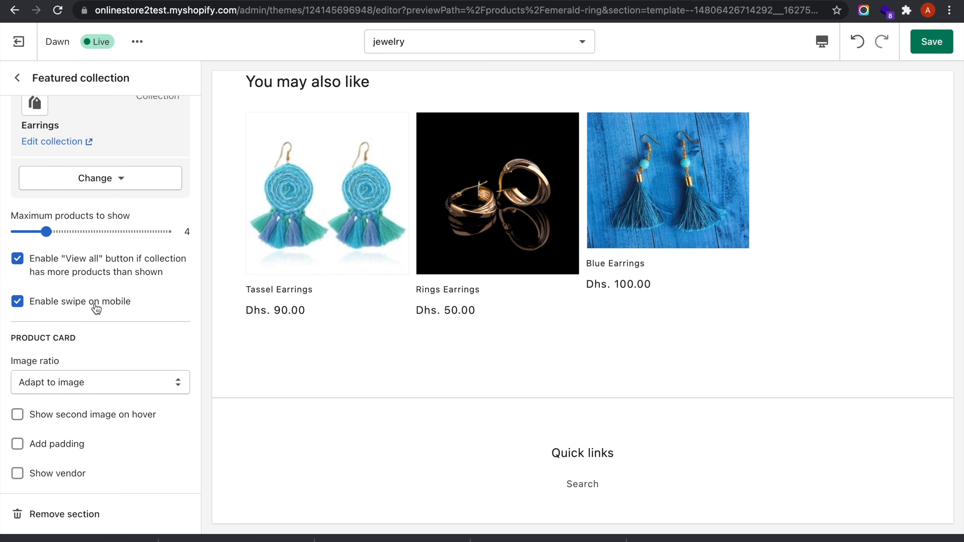
Set the product card image ratio to Square with padding added, and save the jewelry template.
click(113, 383)
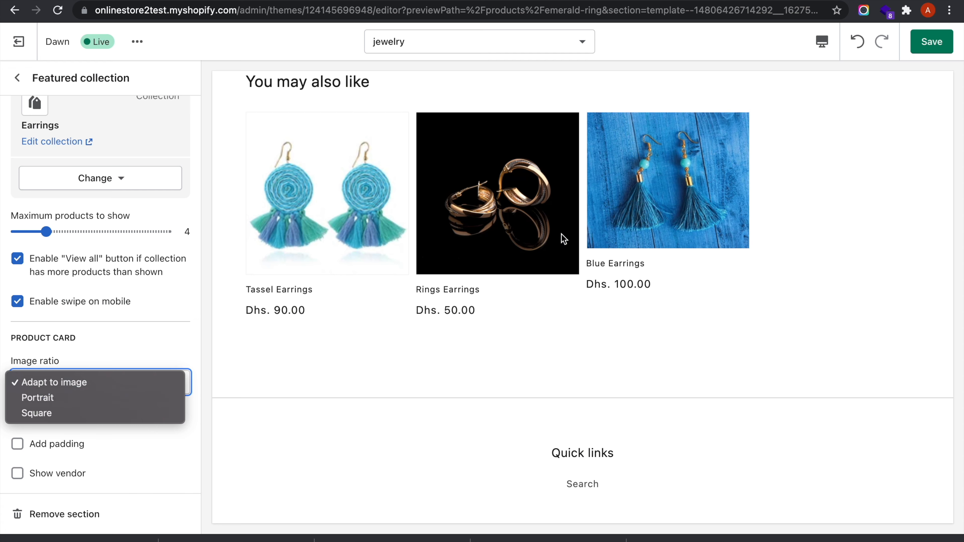
click(142, 414)
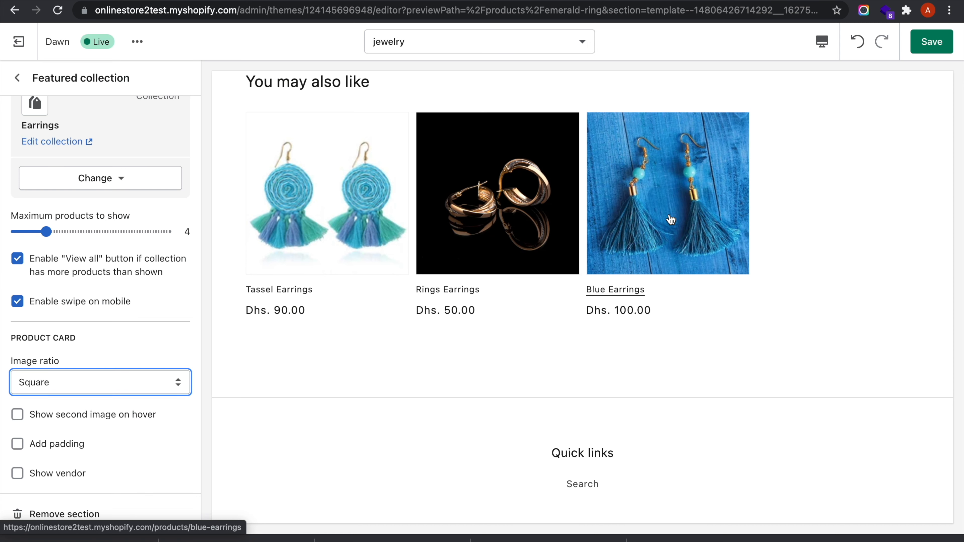
click(52, 453)
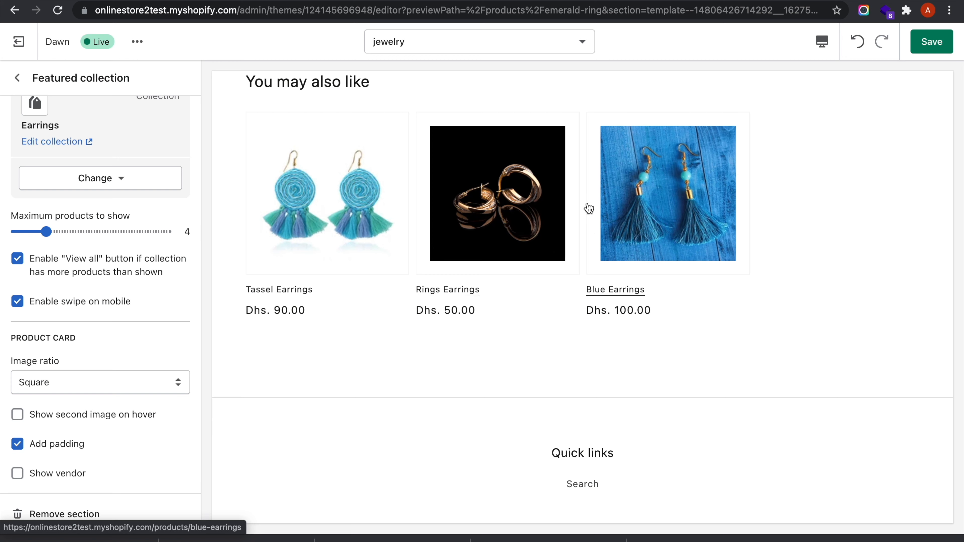
click(946, 42)
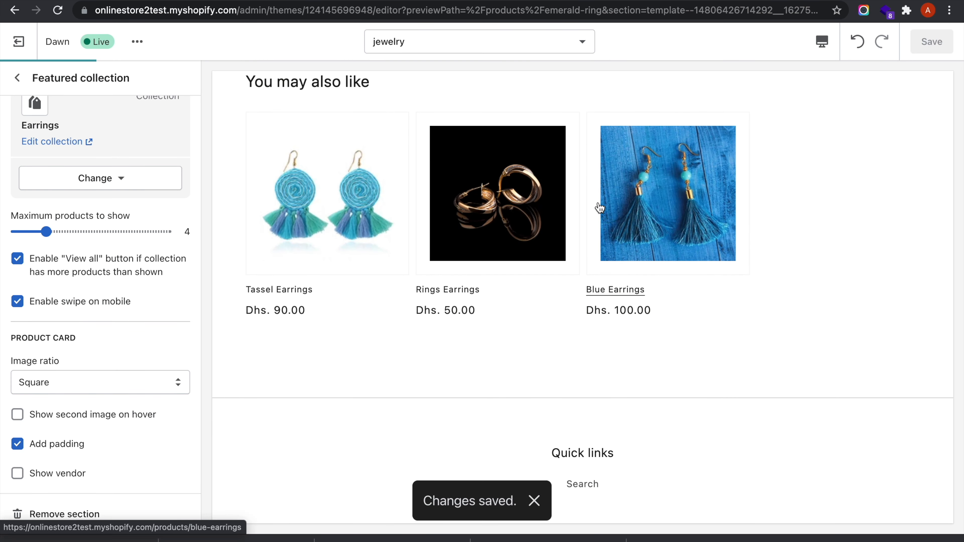
Review the jewelry product page preview from the product details through the ring-size banner to the featured collection.
scroll(564, 280, up, 10)
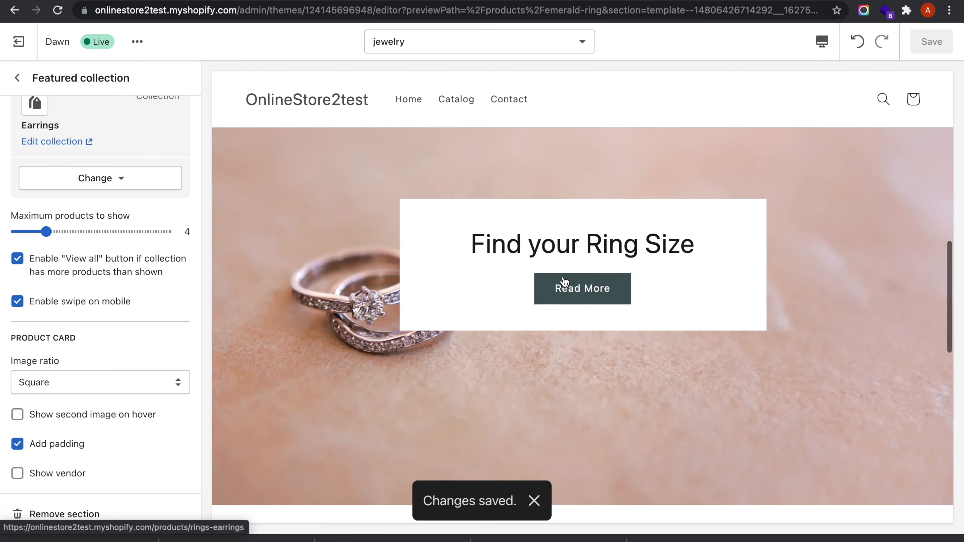
scroll(564, 277, up, 5)
scroll(563, 277, up, 3)
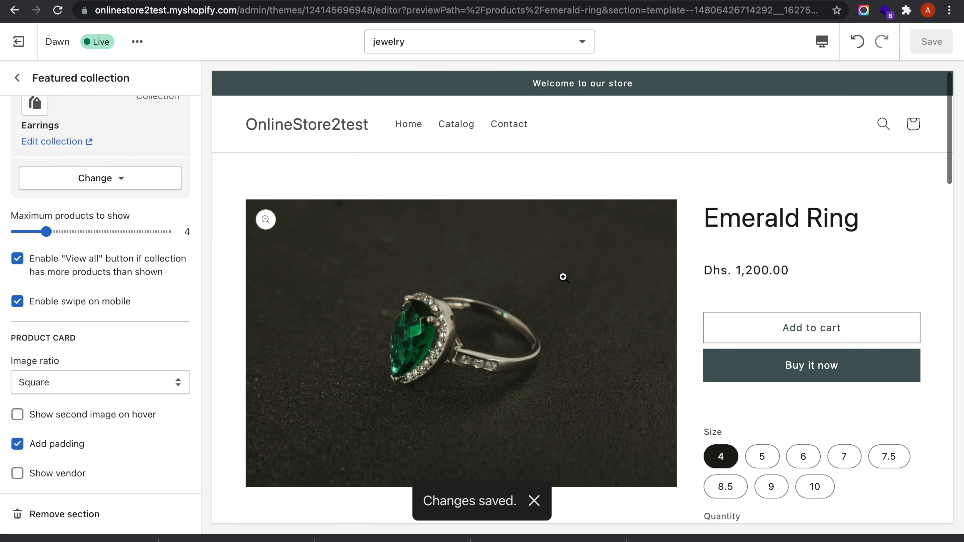
scroll(628, 252, down, 15)
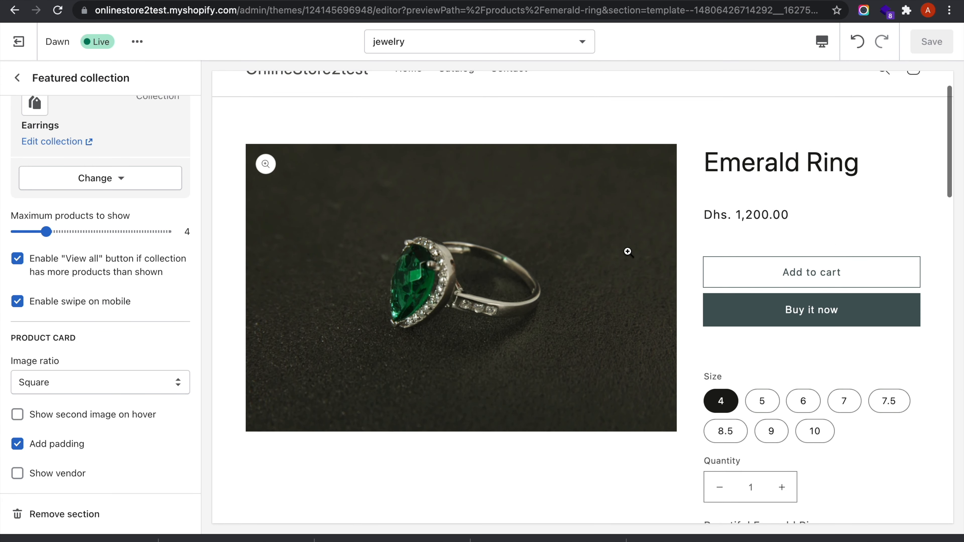
scroll(628, 255, down, 10)
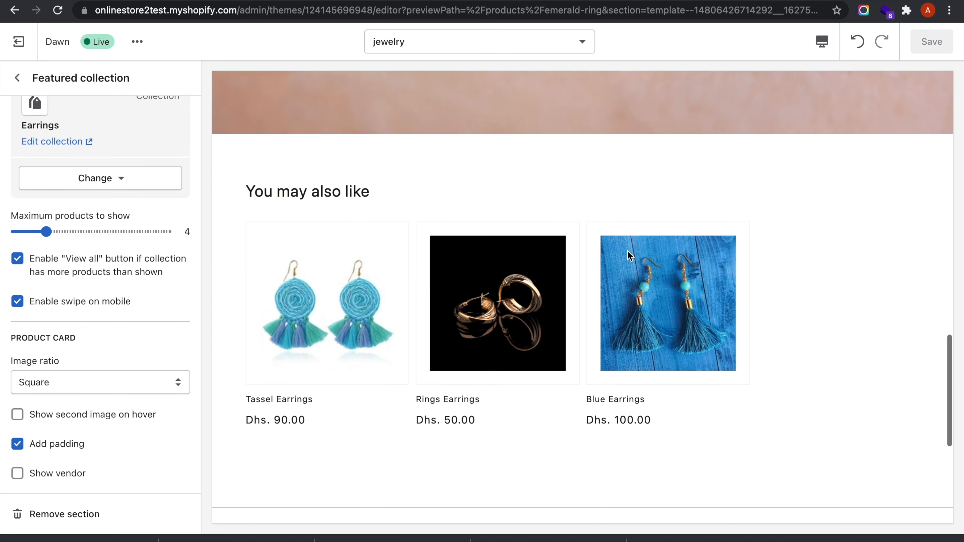
scroll(628, 256, up, 9)
scroll(629, 254, up, 10)
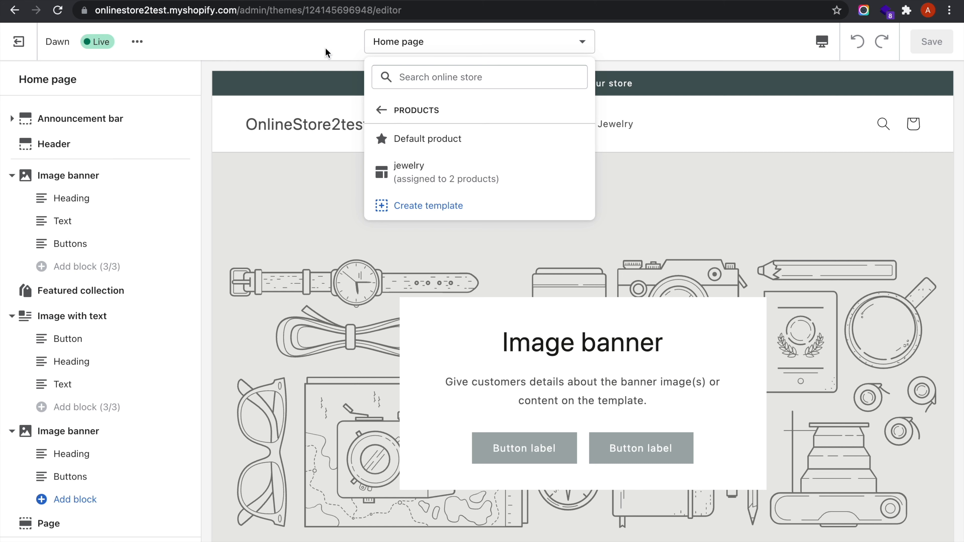
Leave the theme editor and open the Heart Design Ring product from the product list.
click(627, 46)
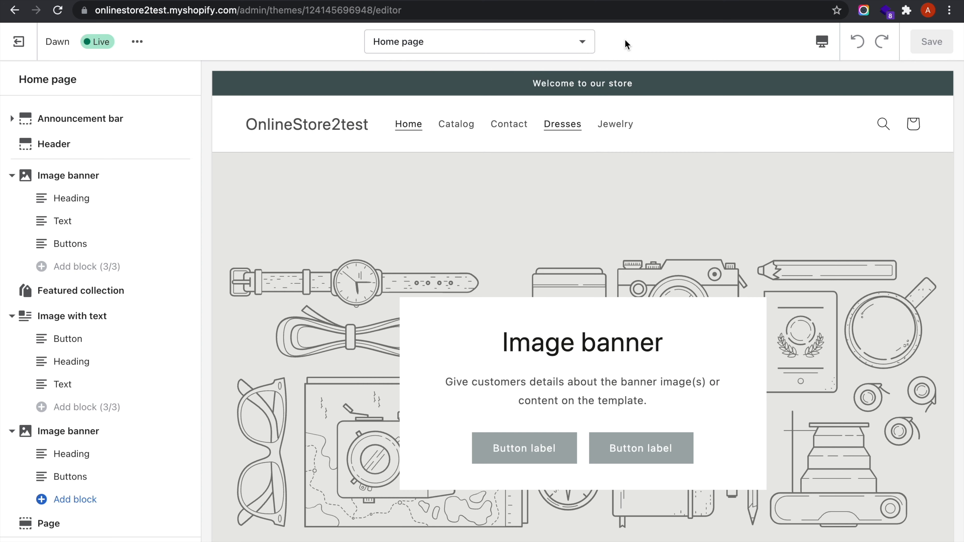
click(18, 41)
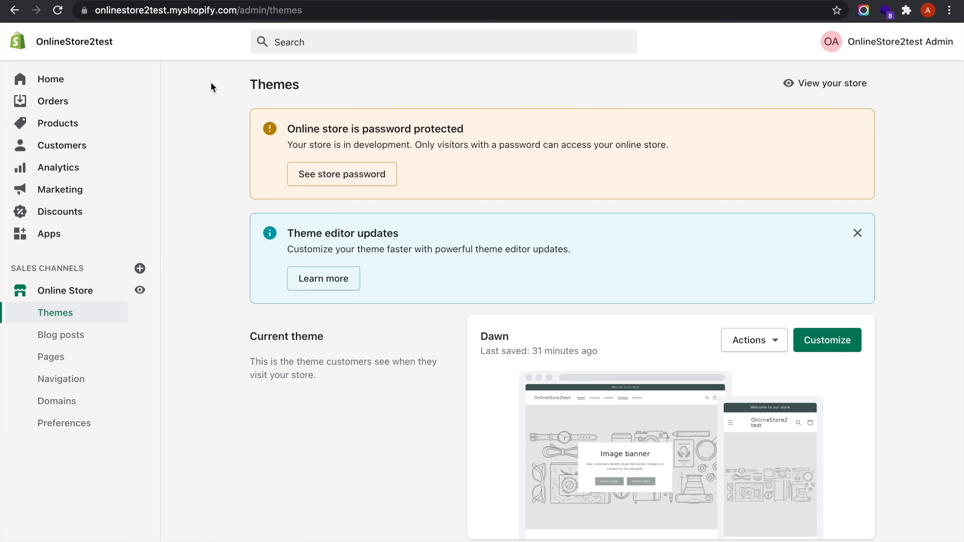
click(111, 123)
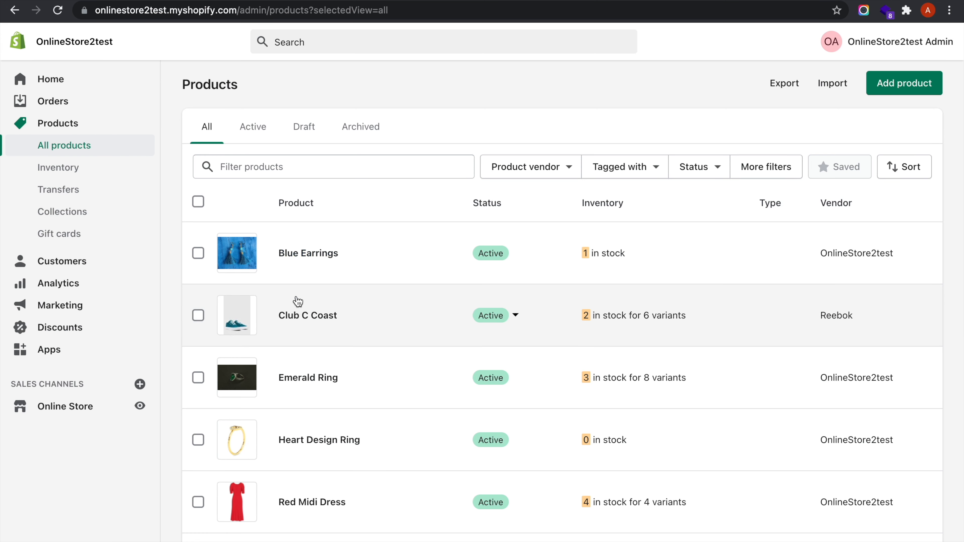
scroll(298, 301, down, 5)
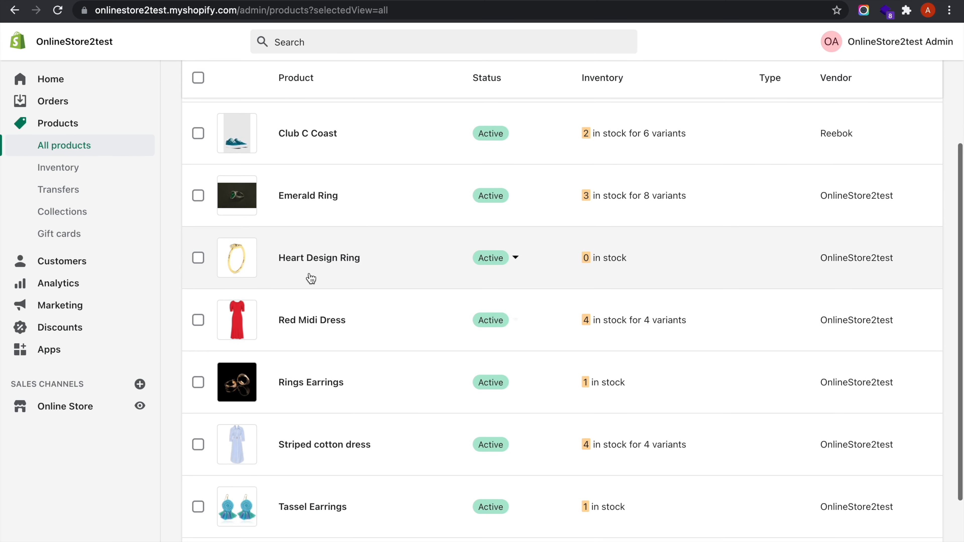
click(313, 263)
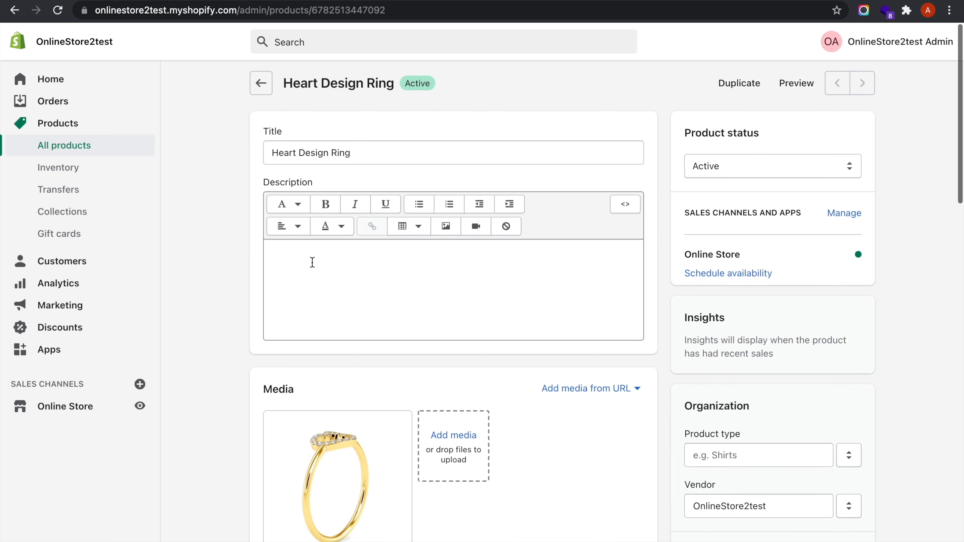
Assign the jewelry theme template to the Heart Design Ring and save the product.
scroll(530, 408, down, 1)
scroll(531, 408, down, 8)
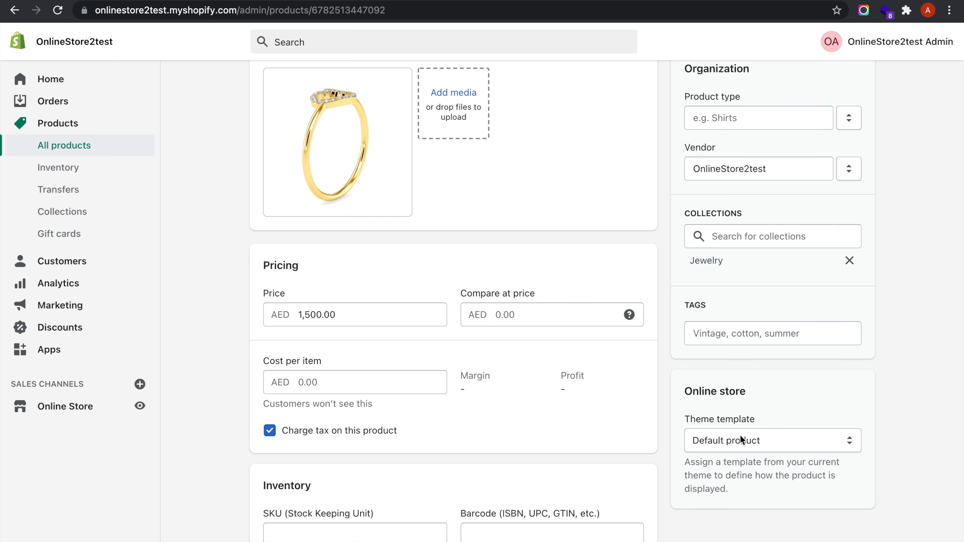
click(741, 441)
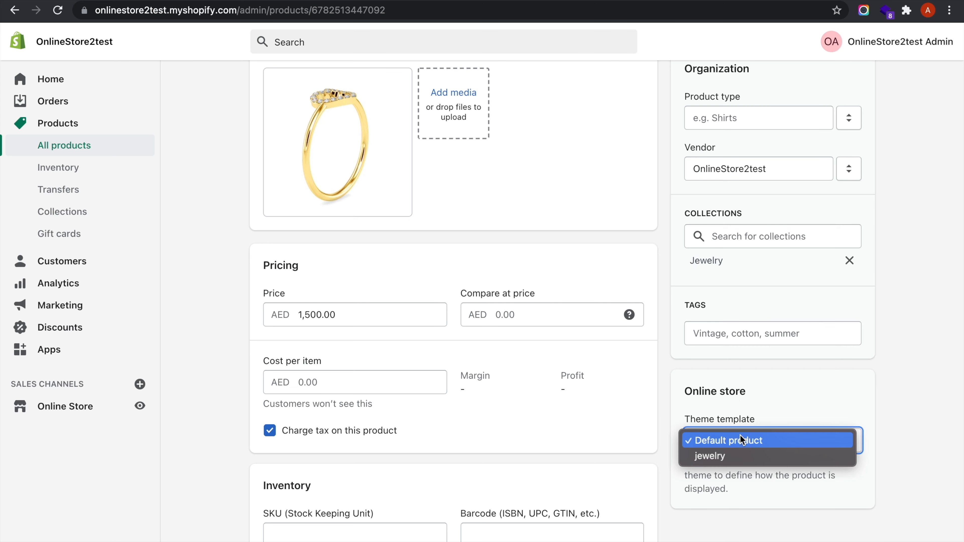
click(747, 456)
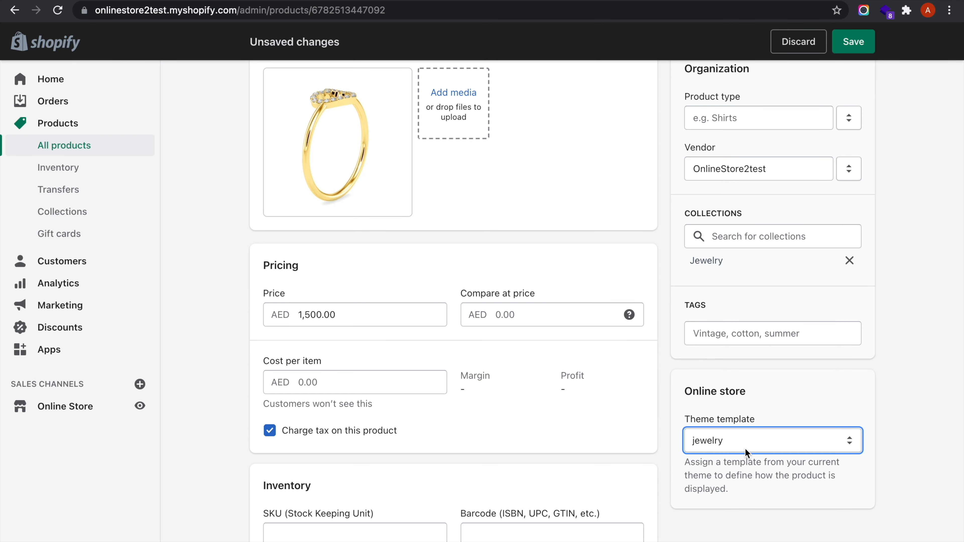
click(861, 43)
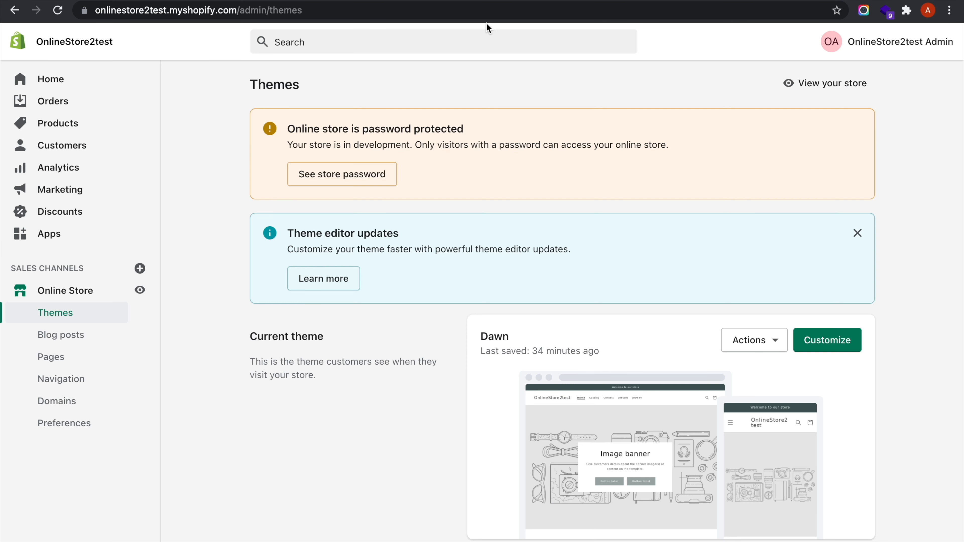
Open the Main menu in the online store's navigation settings to review its menu items.
click(114, 385)
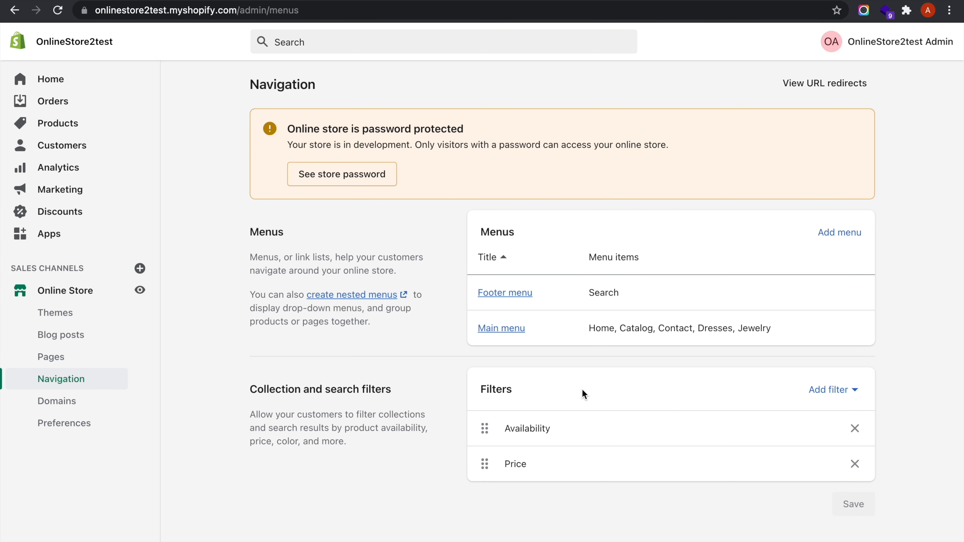
click(520, 329)
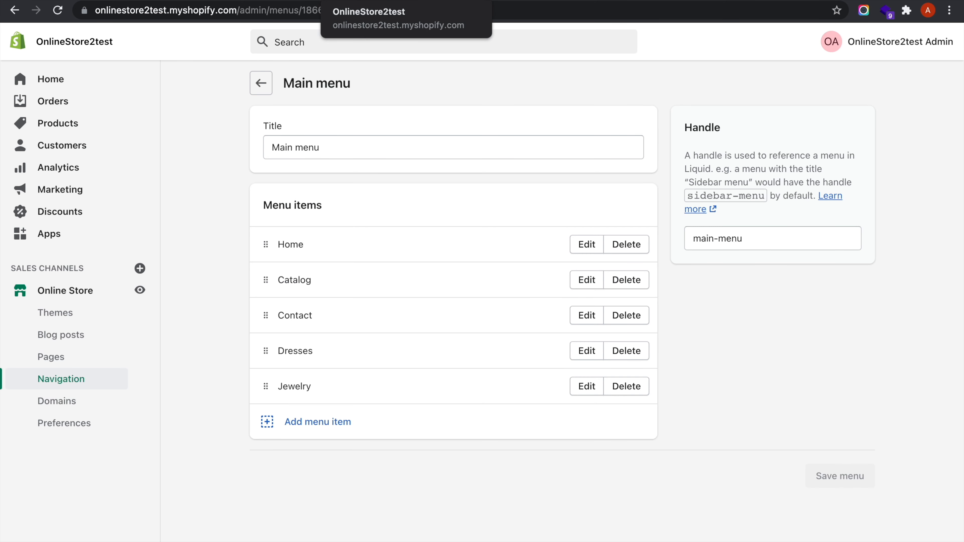
Preview the Dawn theme's storefront and browse the Dresses collection.
key(ctrl+Tab)
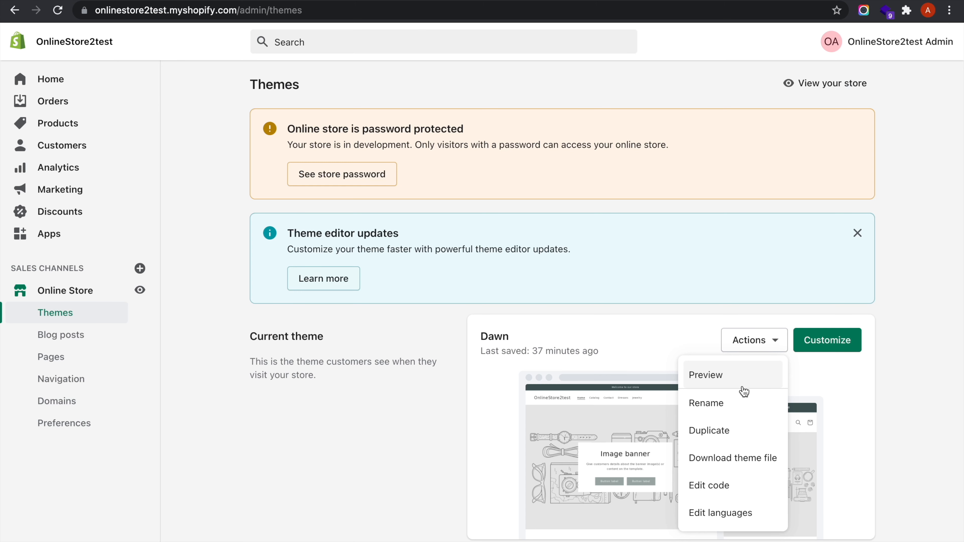
click(744, 375)
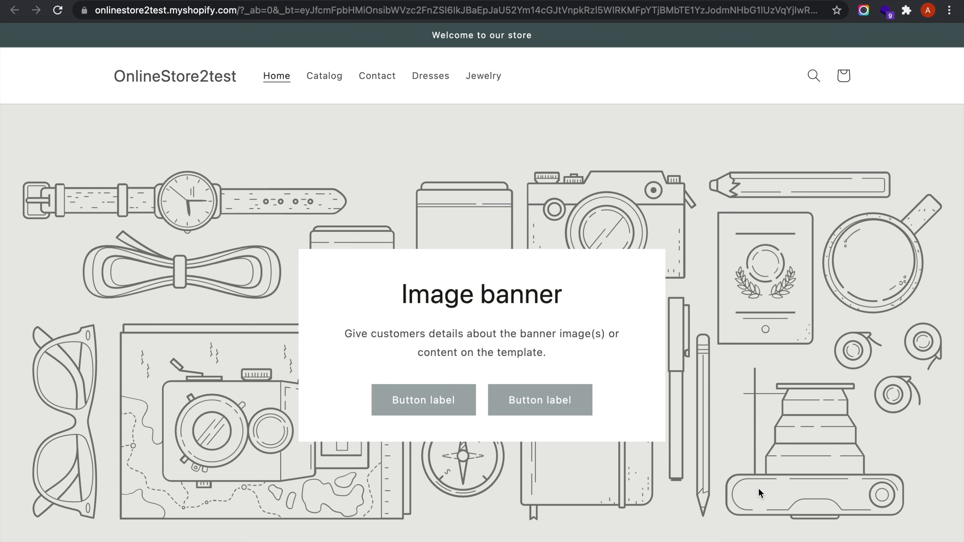
click(432, 76)
scroll(456, 374, down, 4)
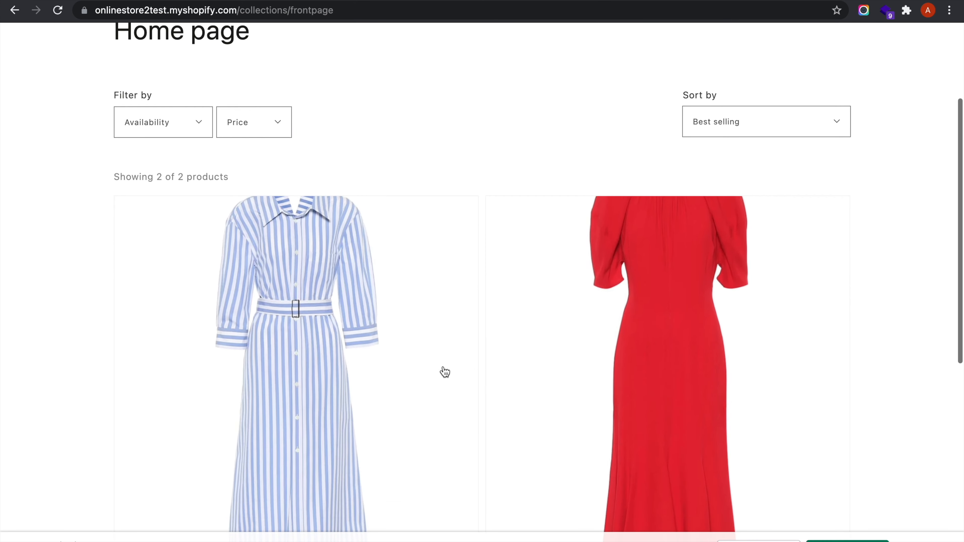
Open the Striped cotton dress product page and review its size options, description, care instructions and material text.
scroll(558, 346, down, 3)
click(341, 268)
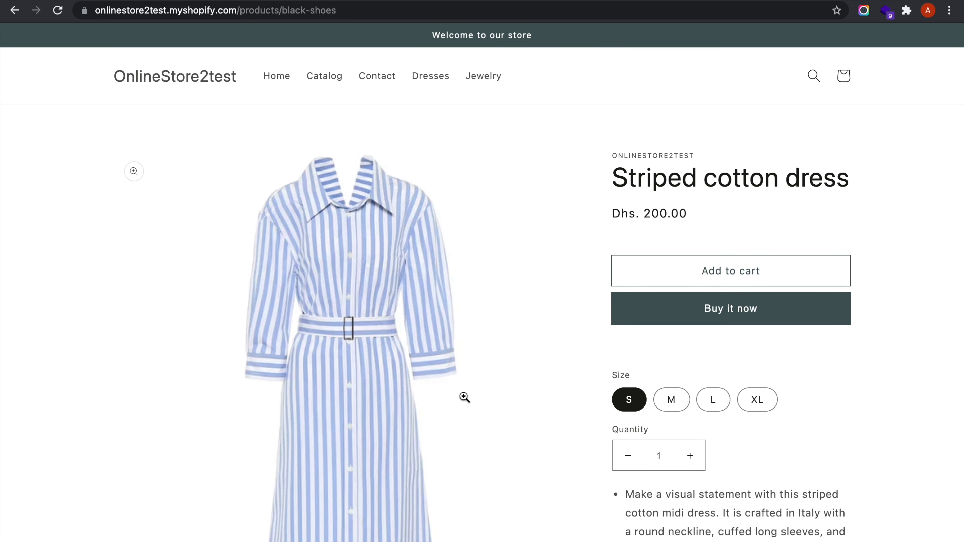
scroll(451, 391, down, 2)
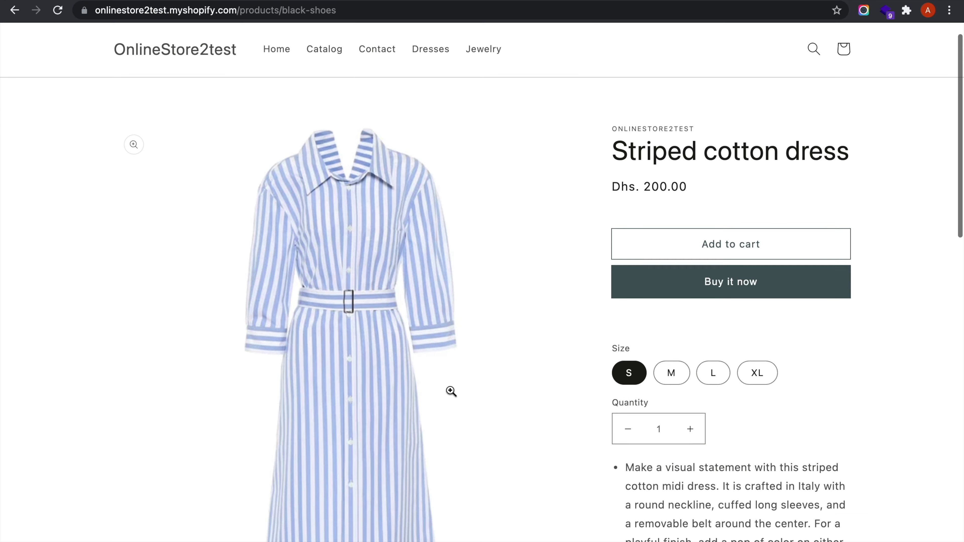
scroll(702, 217, down, 2)
scroll(701, 219, down, 1)
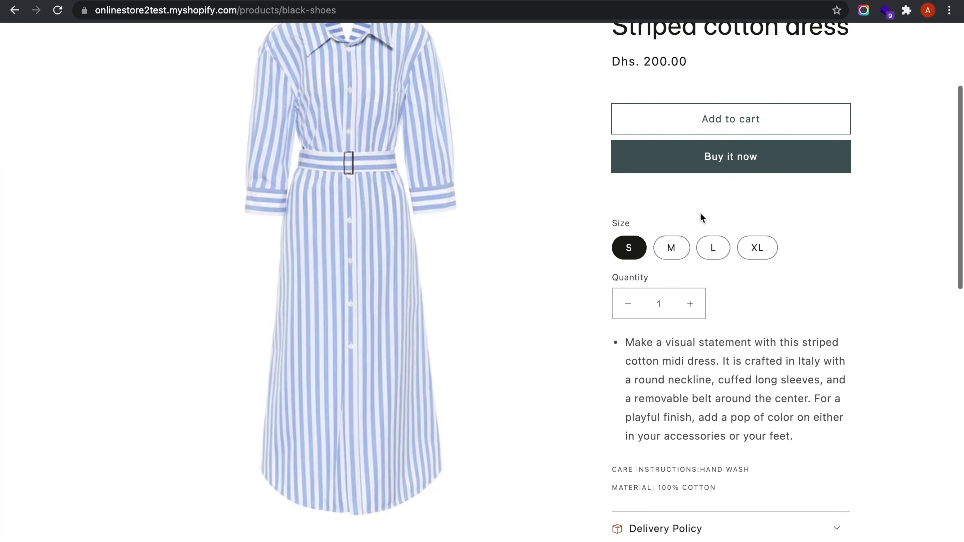
scroll(701, 217, down, 6)
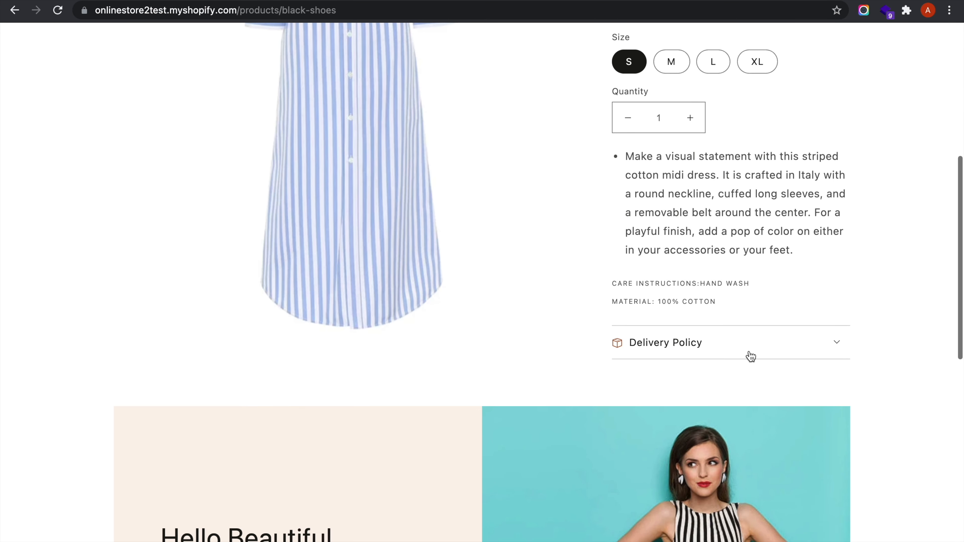
drag(609, 295, 726, 300)
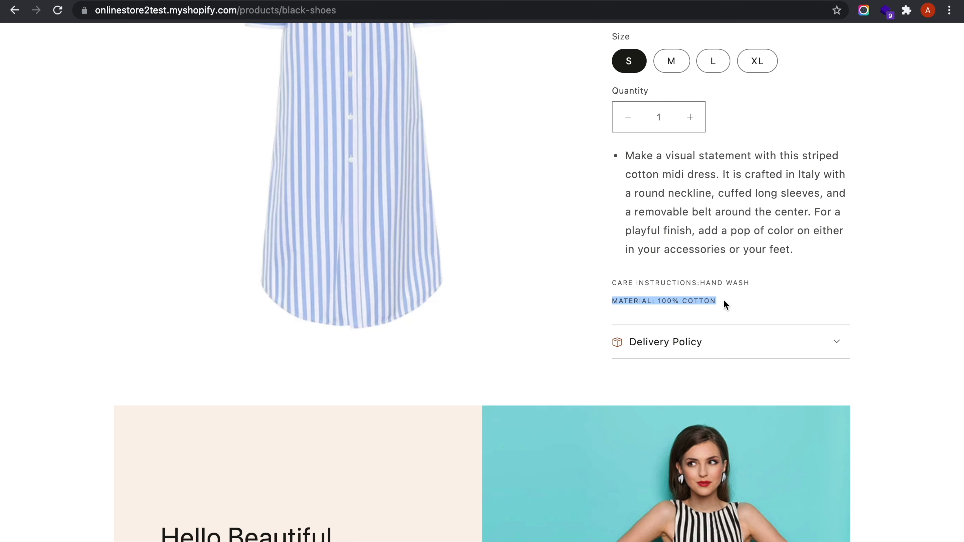
double_click(709, 300)
click(708, 285)
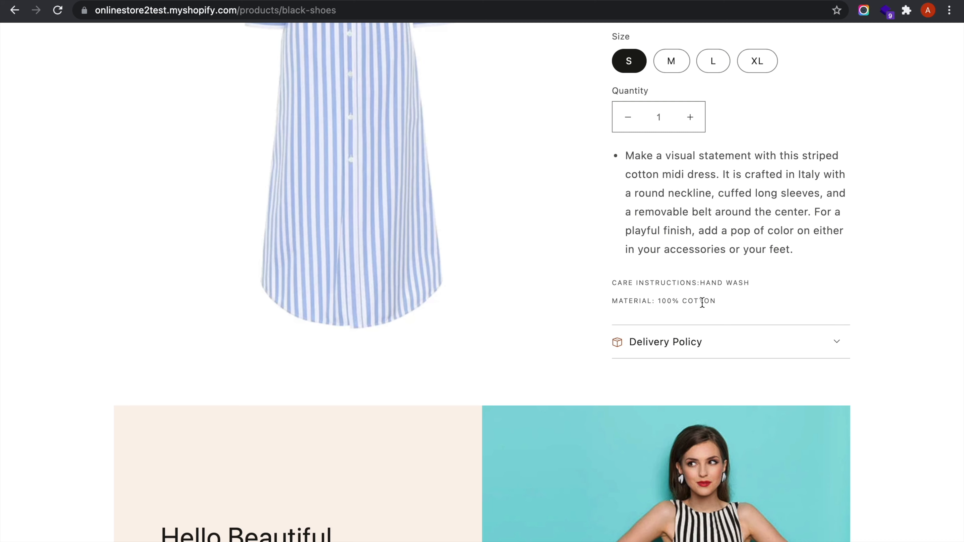
Expand the dress's Delivery Policy and review the remaining sections of its product page.
click(734, 354)
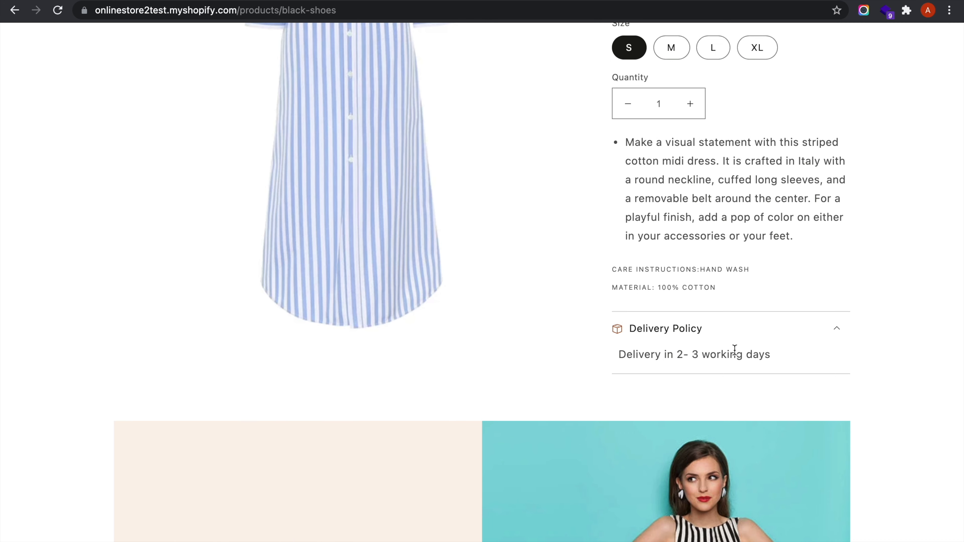
scroll(744, 364, down, 3)
scroll(744, 364, down, 5)
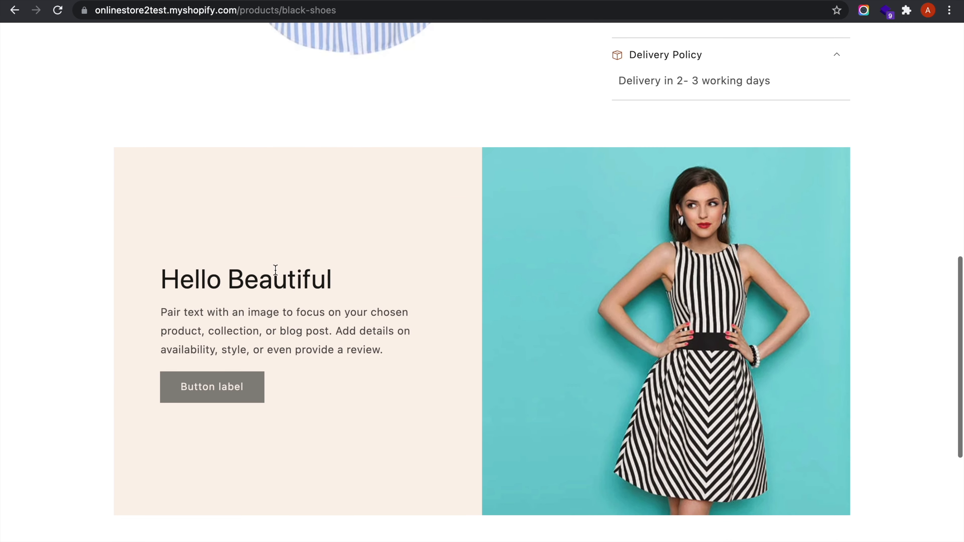
scroll(517, 427, down, 8)
scroll(516, 427, up, 13)
scroll(514, 427, up, 10)
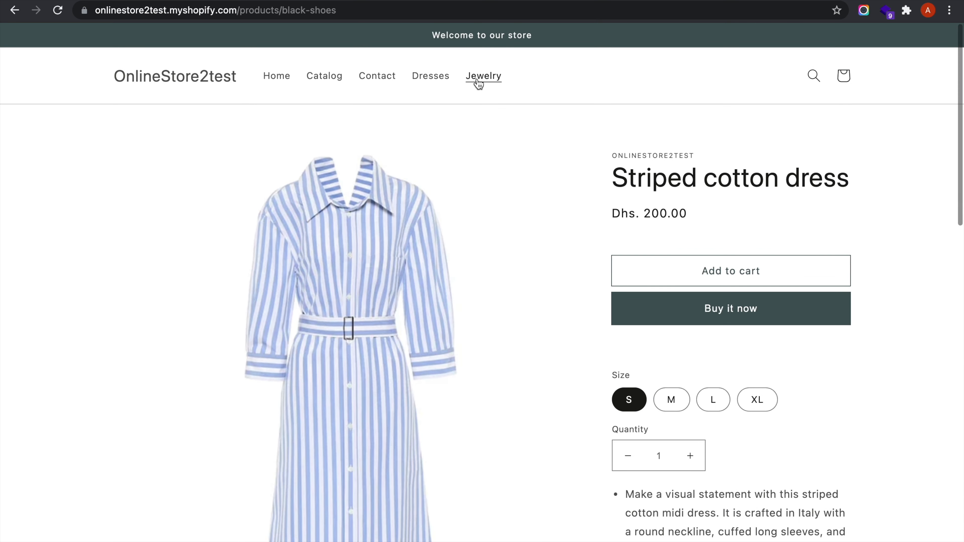
Open the Jewelry collection in a new browser tab and view the Emerald Ring product page.
right_click(478, 74)
click(496, 83)
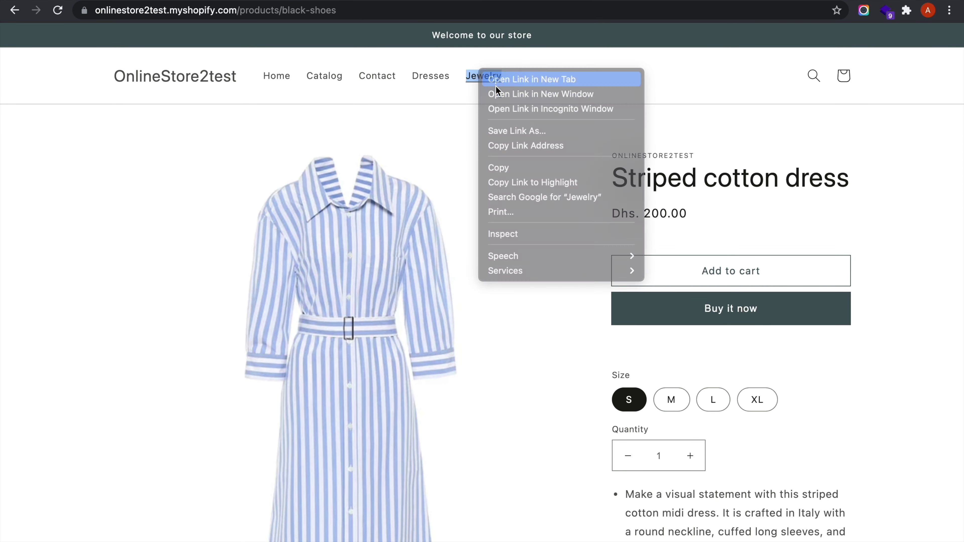
click(520, 1)
scroll(391, 371, down, 5)
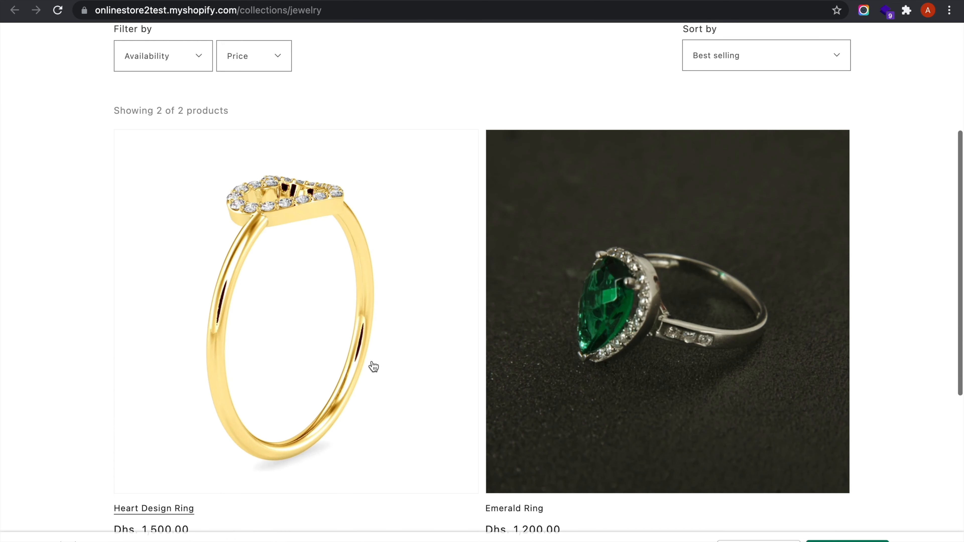
click(542, 313)
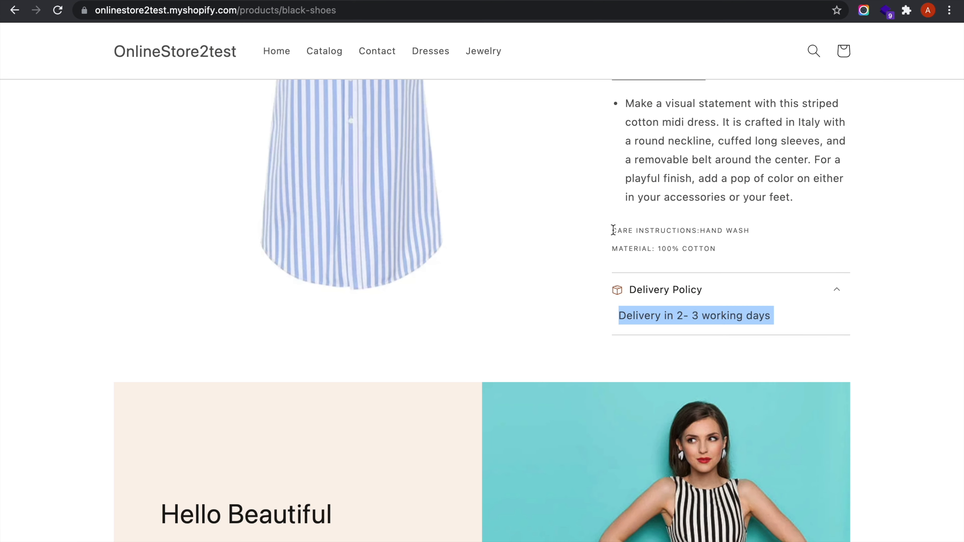
Compare the dress page's care instructions and material lines with the product details on the Emerald Ring page.
drag(613, 229, 732, 254)
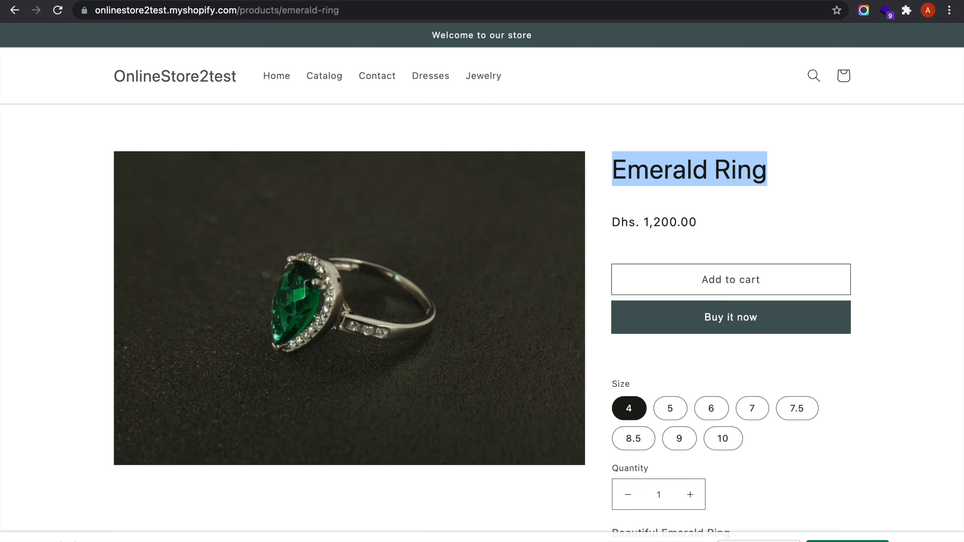
scroll(618, 348, down, 7)
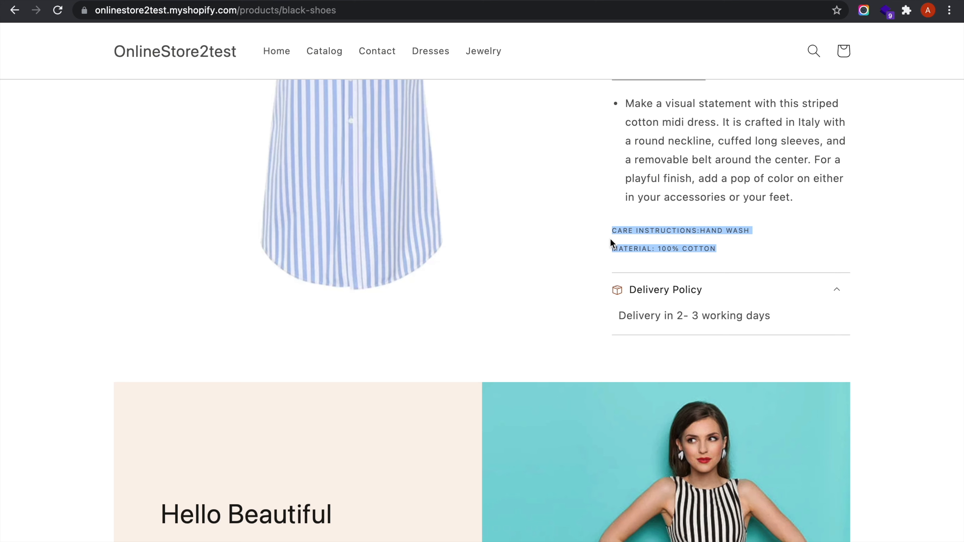
click(615, 231)
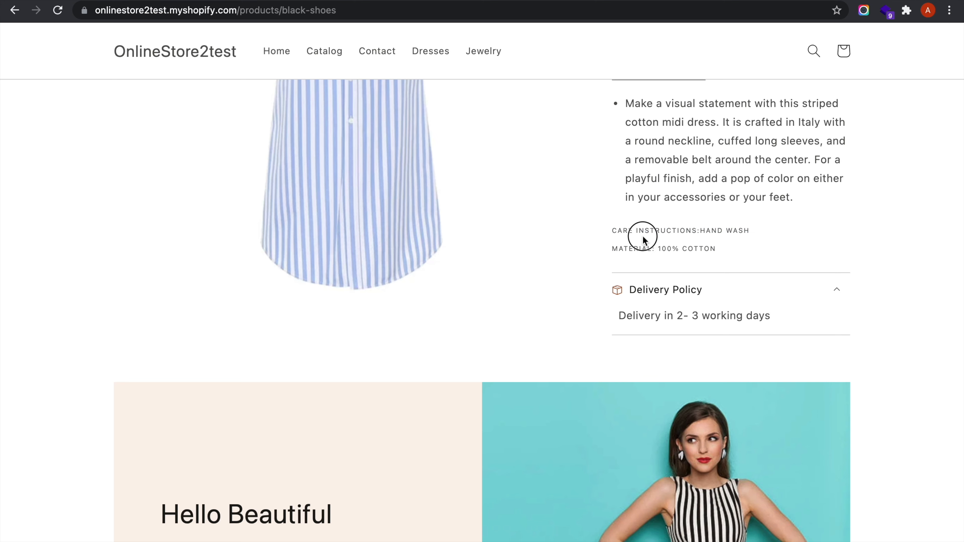
double_click(688, 250)
Return to the Emerald Ring page and expand its Delivery Policy to read the delivery time.
mouse_move(530, 6)
click(534, 23)
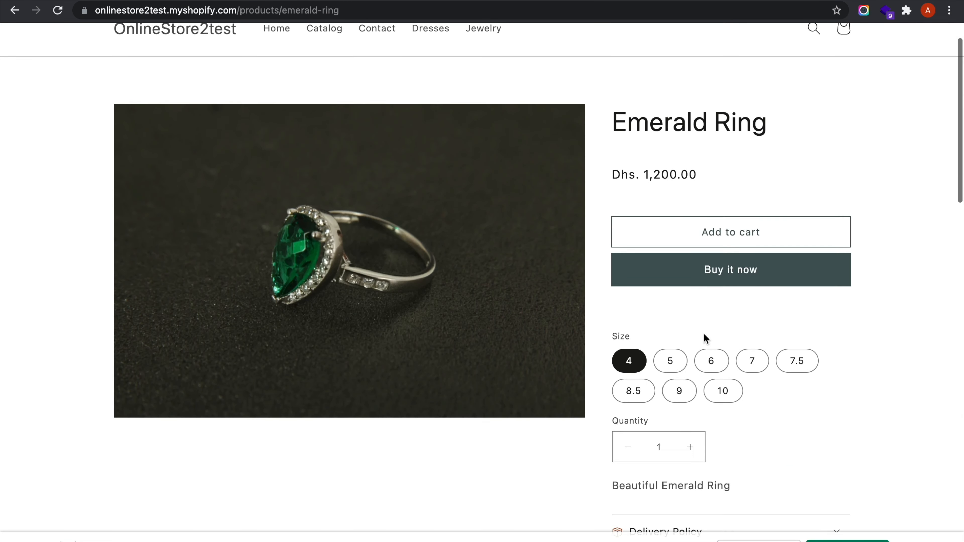
scroll(703, 334, down, 4)
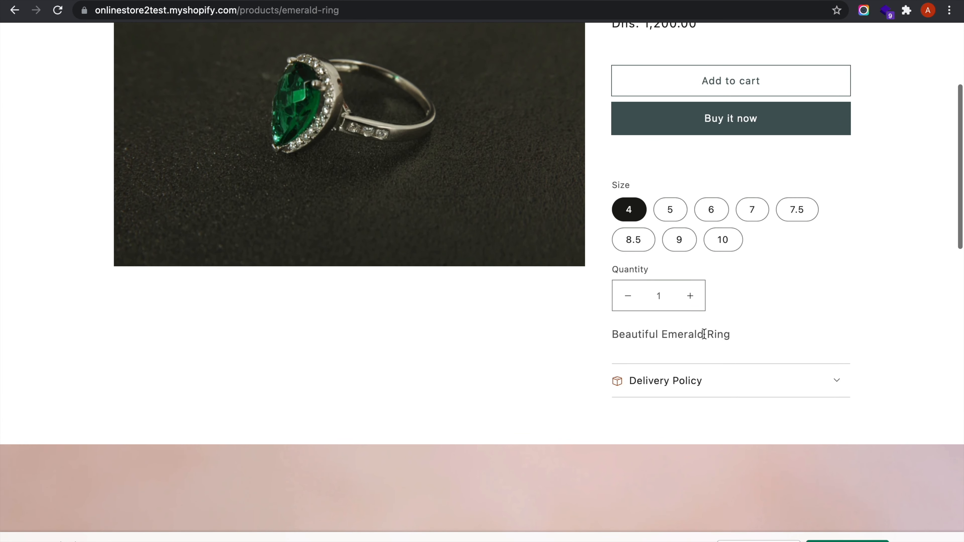
click(726, 381)
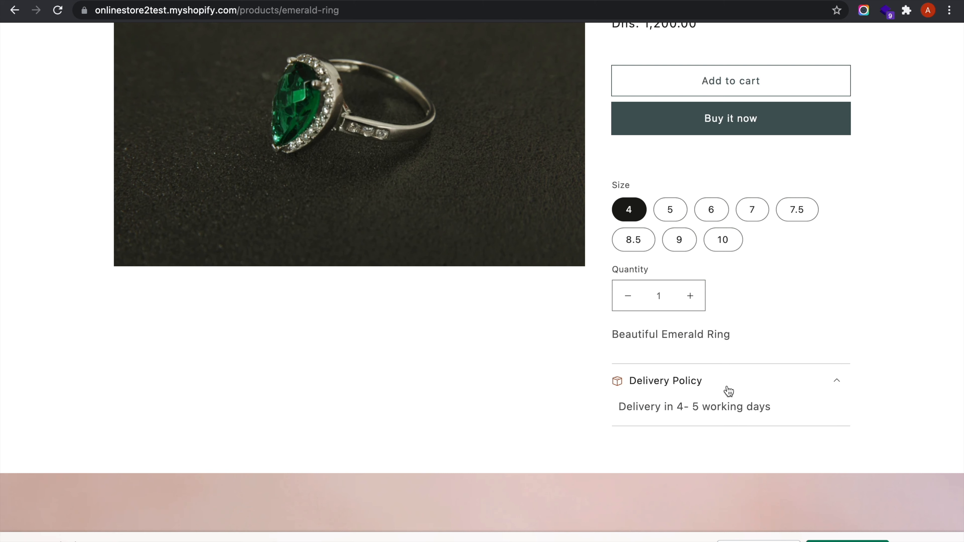
drag(616, 408, 770, 399)
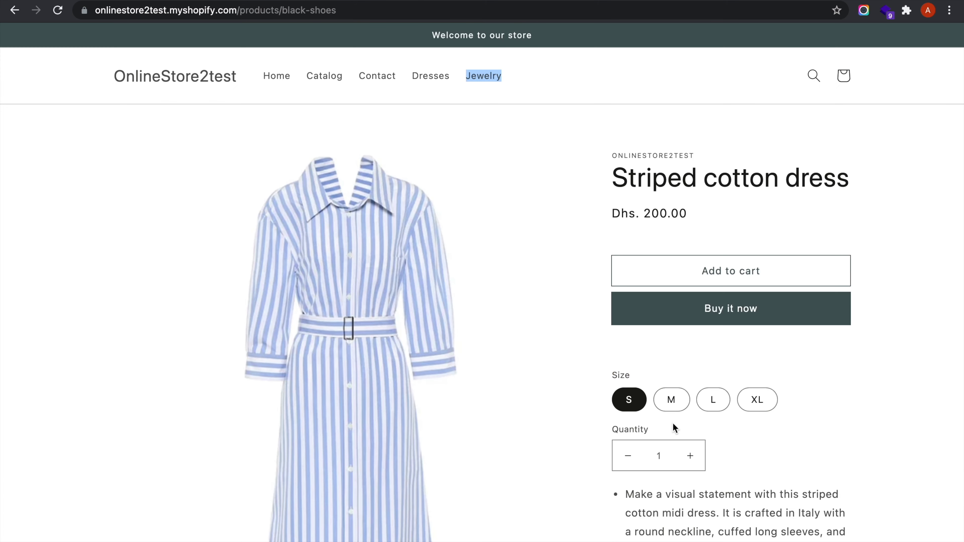
Check the delivery time in the Striped cotton dress's Delivery Policy against the ring's.
scroll(672, 423, down, 8)
double_click(676, 370)
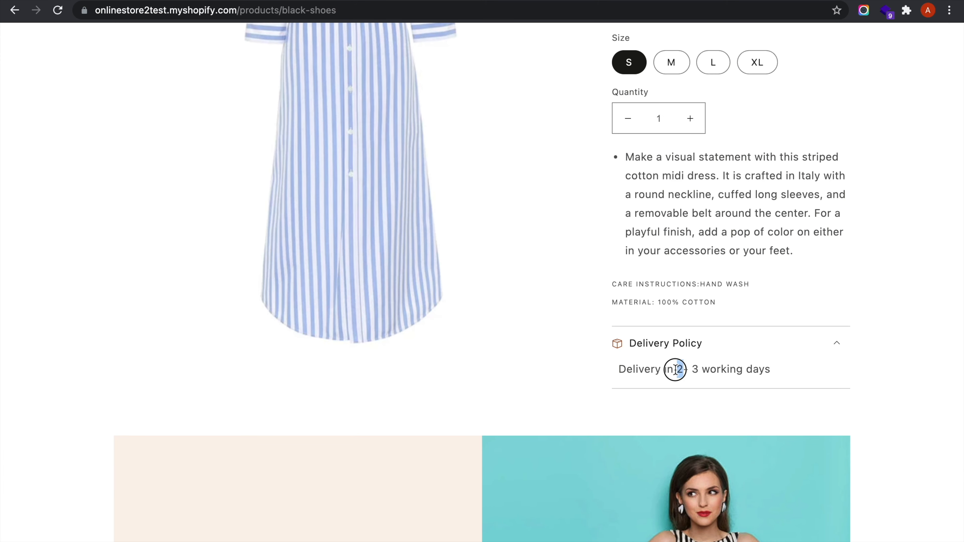
triple_click(675, 369)
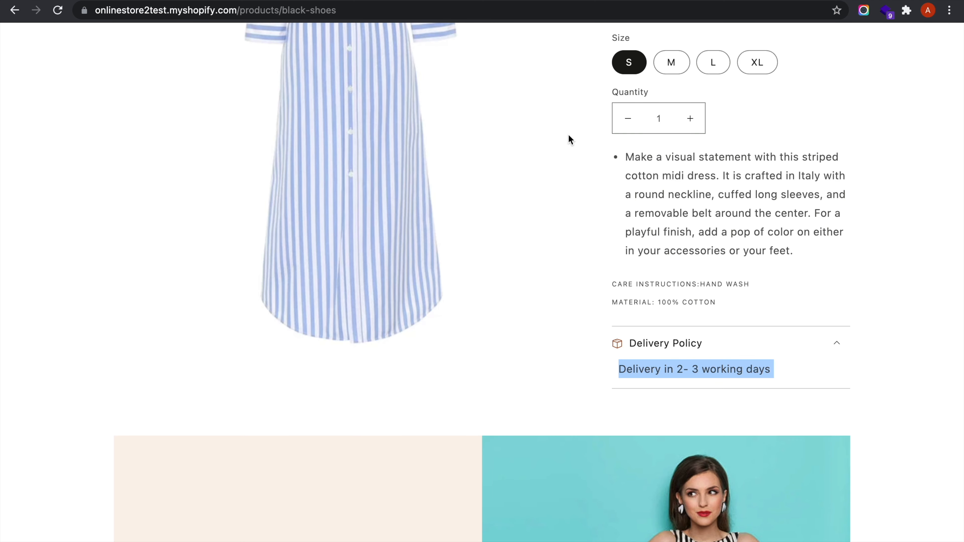
Compare the ring page's Find your Ring Size banner and product recommendations with the dress page's Hello Beautiful section.
click(531, 22)
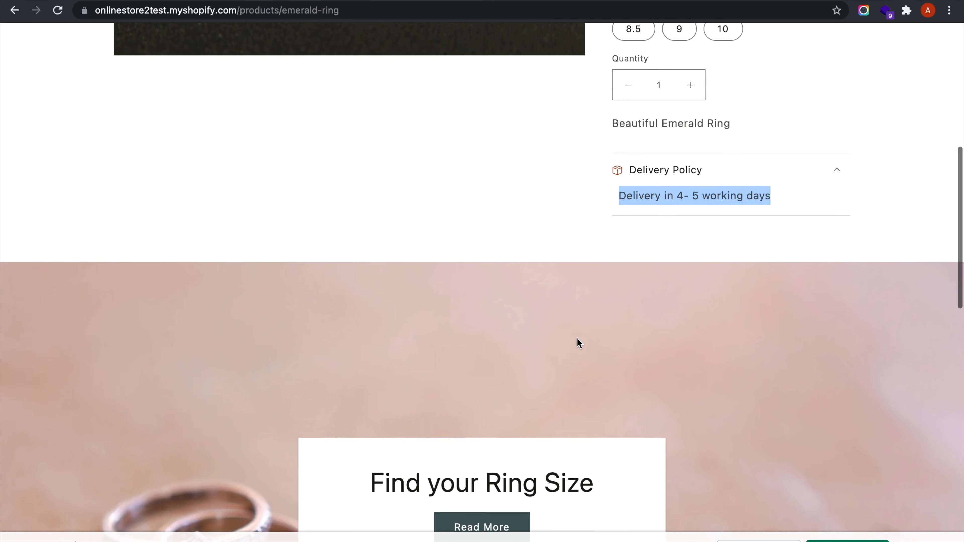
scroll(578, 343, down, 7)
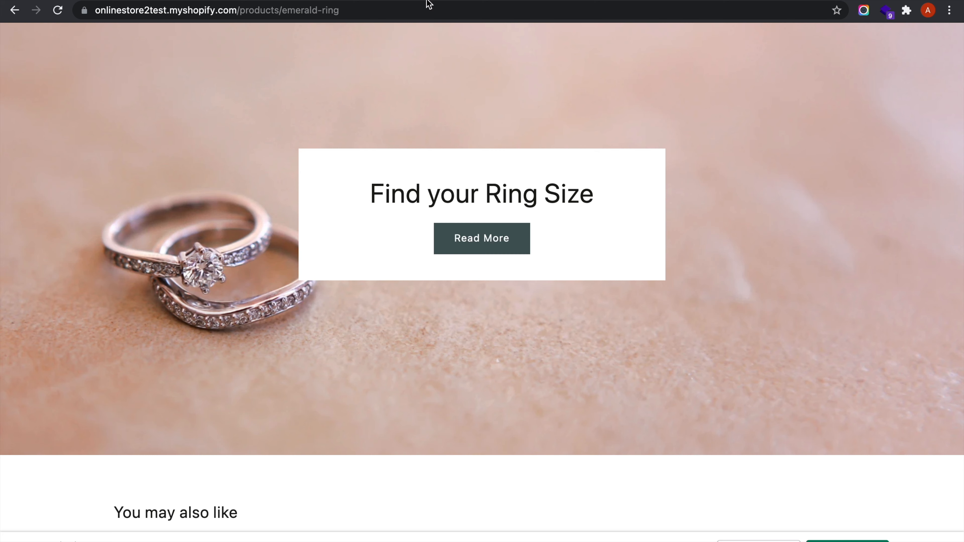
click(428, 9)
scroll(587, 402, down, 5)
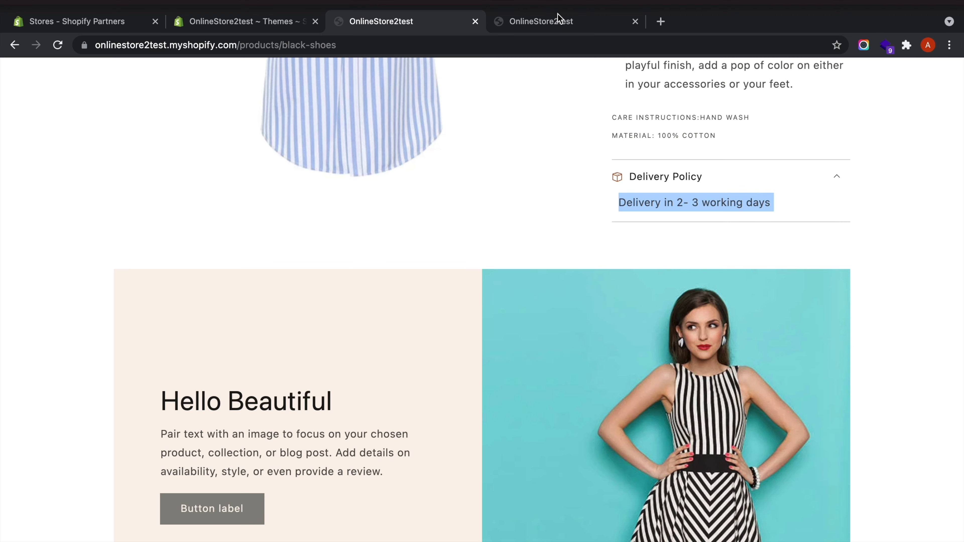
click(557, 19)
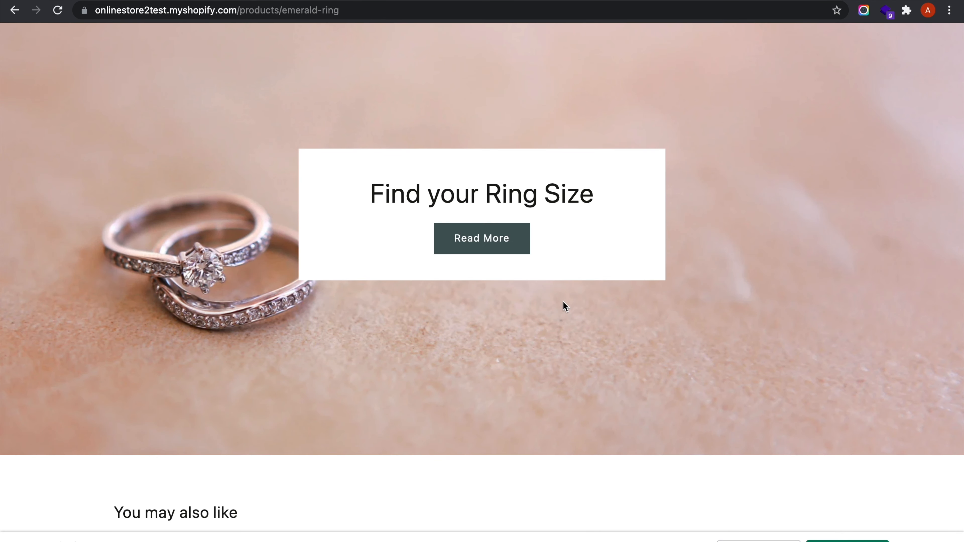
scroll(566, 306, down, 8)
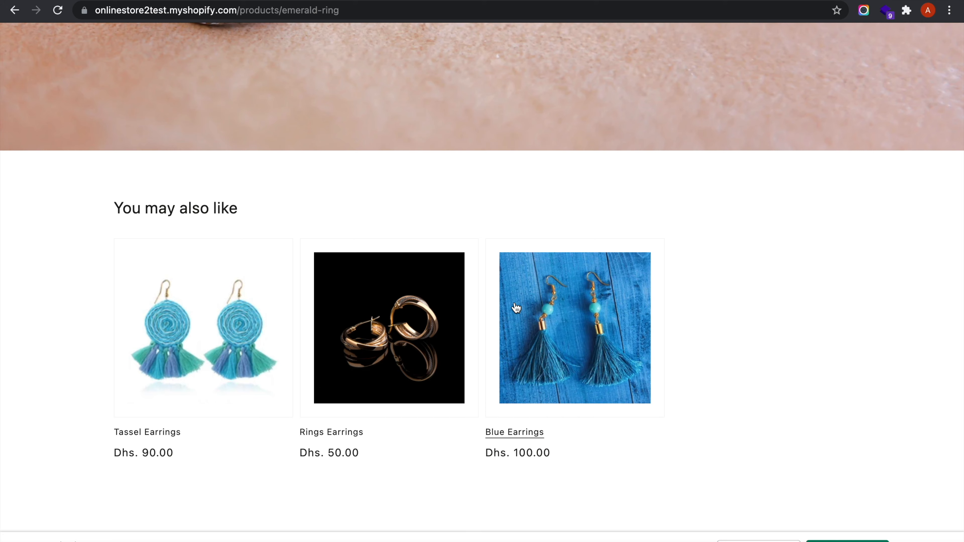
scroll(516, 308, up, 10)
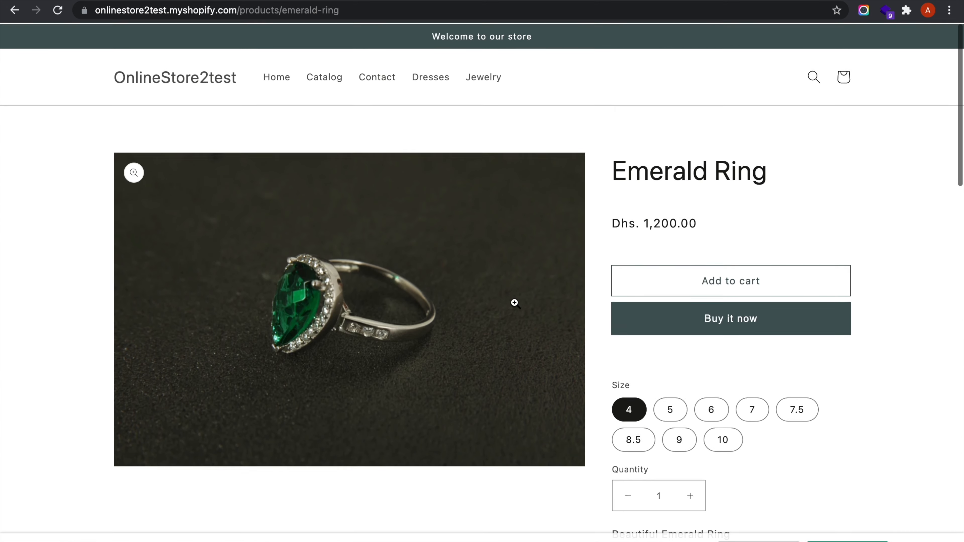
Compare the Emerald Ring's title area with the heading area of the Striped cotton dress page.
drag(616, 170, 781, 164)
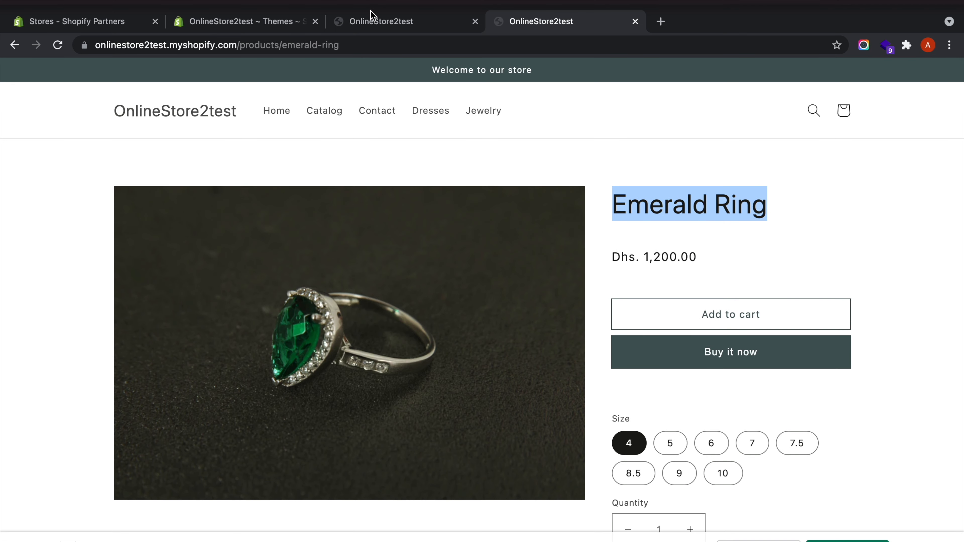
click(374, 17)
scroll(377, 236, up, 10)
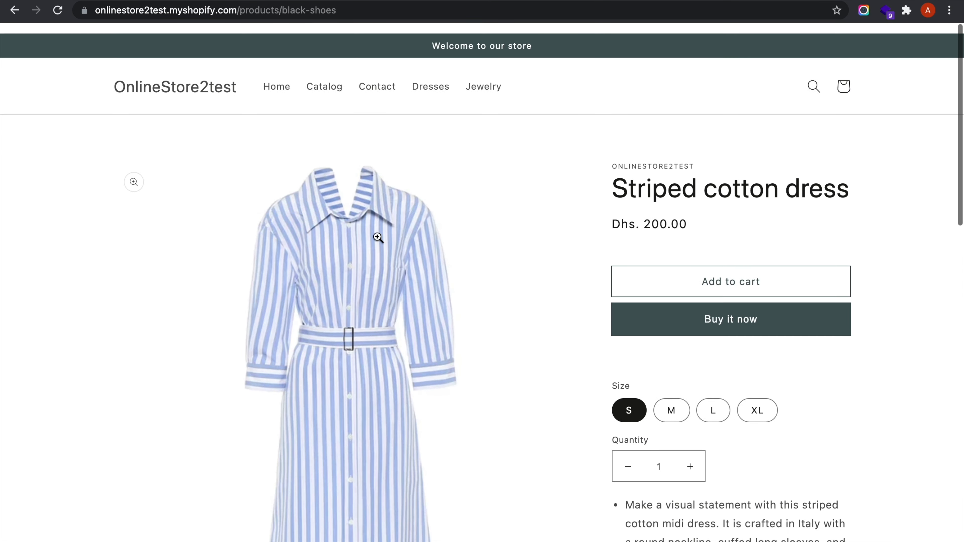
scroll(378, 238, down, 1)
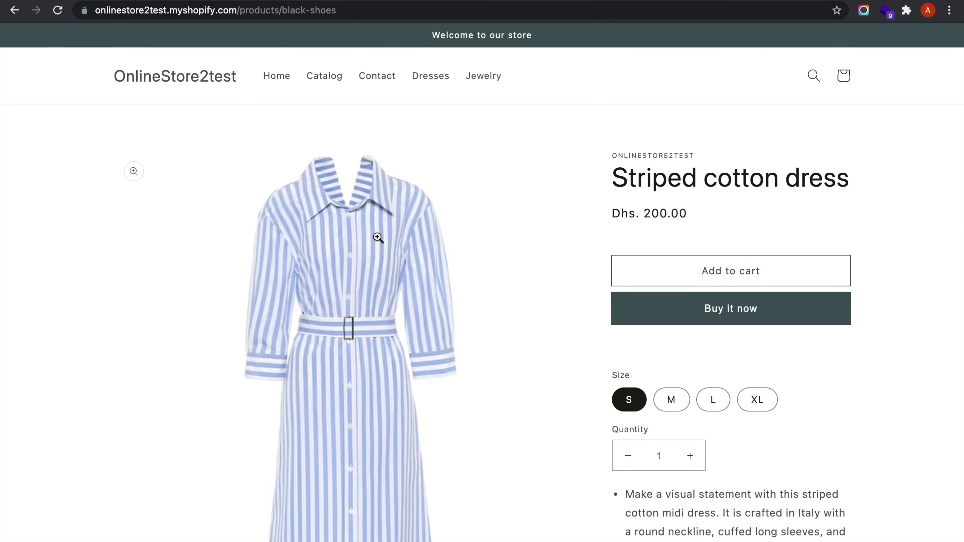